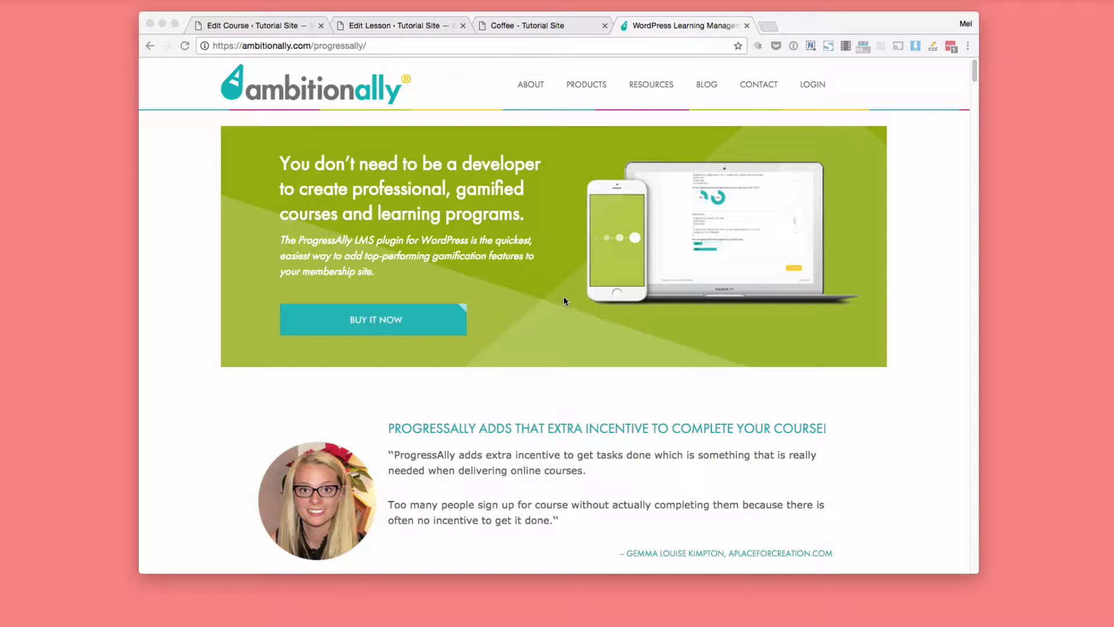
# Scroll down through the current page and partway back up.
pyautogui.scroll(-1, 546, 324)
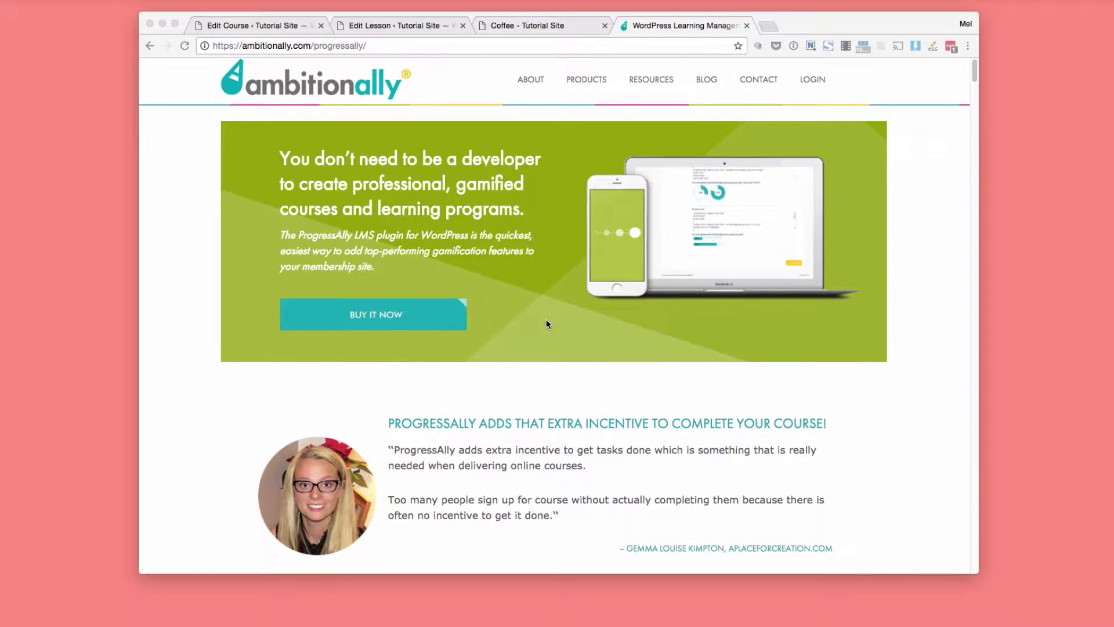
pyautogui.scroll(-3, 546, 324)
pyautogui.scroll(-7, 546, 324)
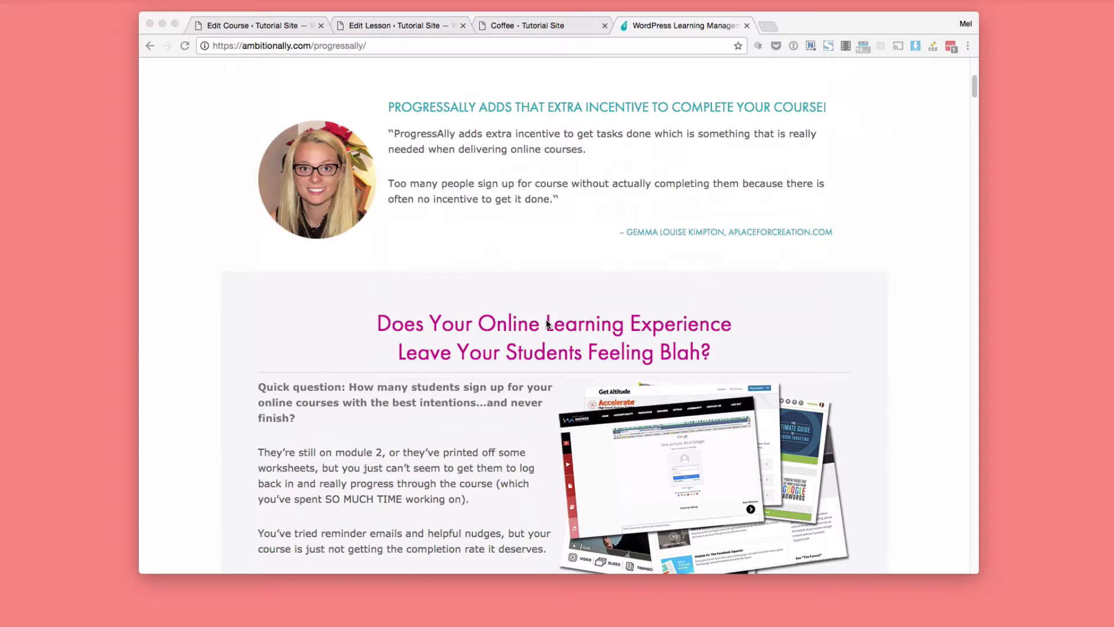
pyautogui.scroll(-10, 547, 324)
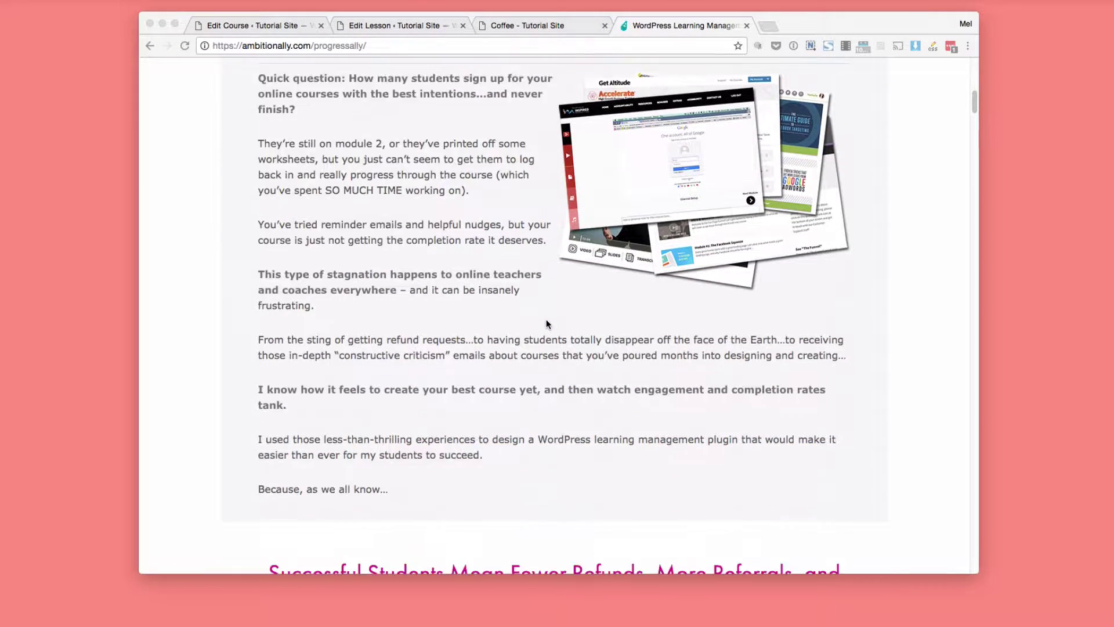
pyautogui.scroll(-5, 547, 323)
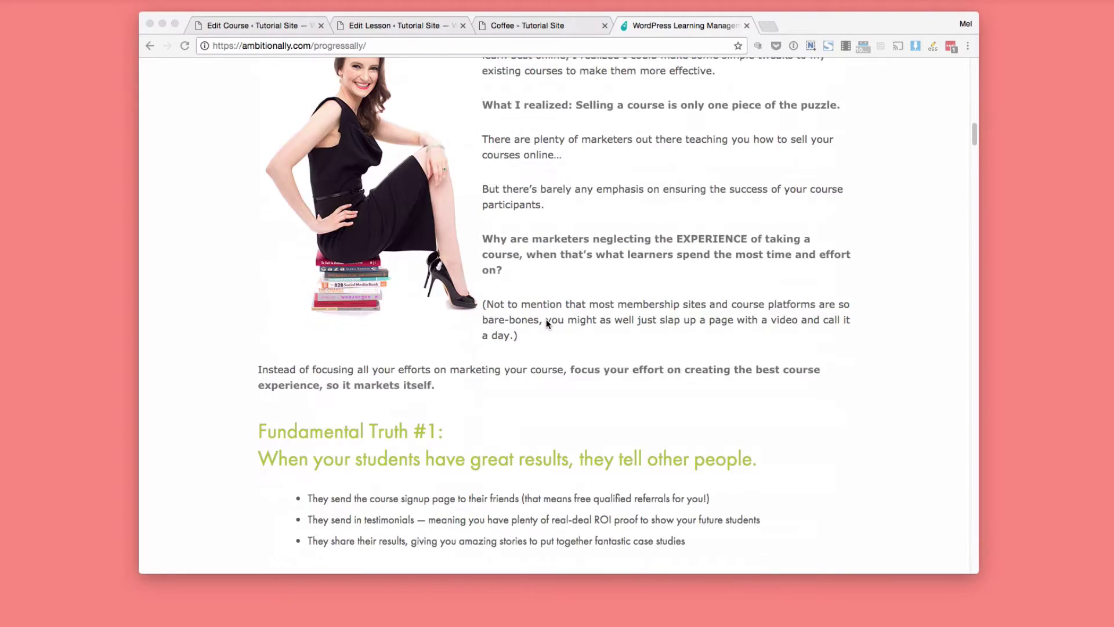
pyautogui.scroll(-1, 547, 324)
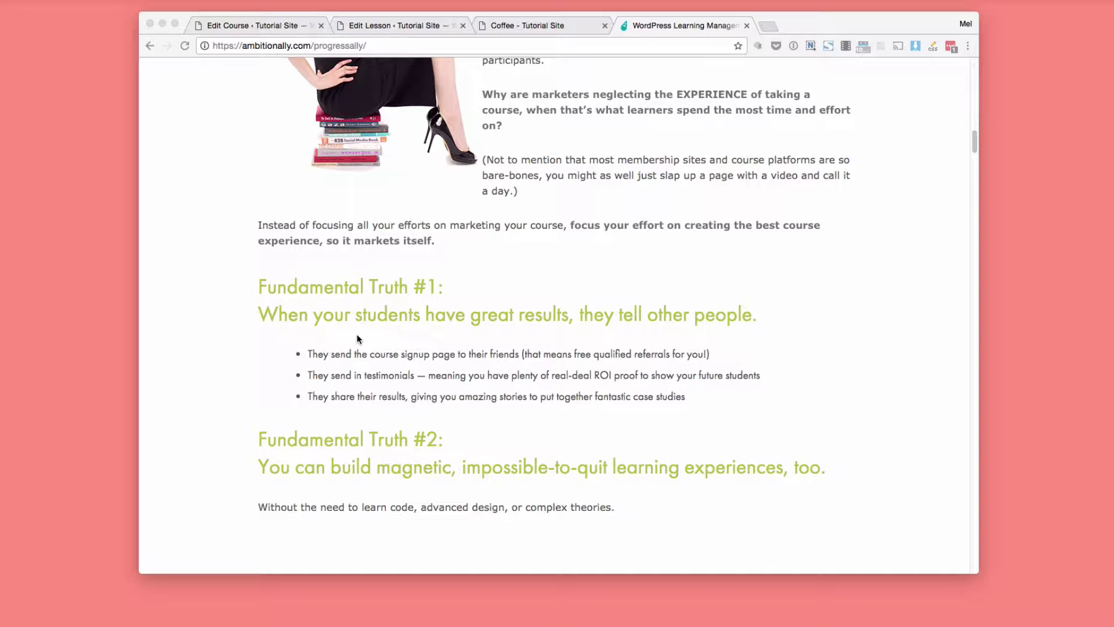
pyautogui.scroll(10, 358, 339)
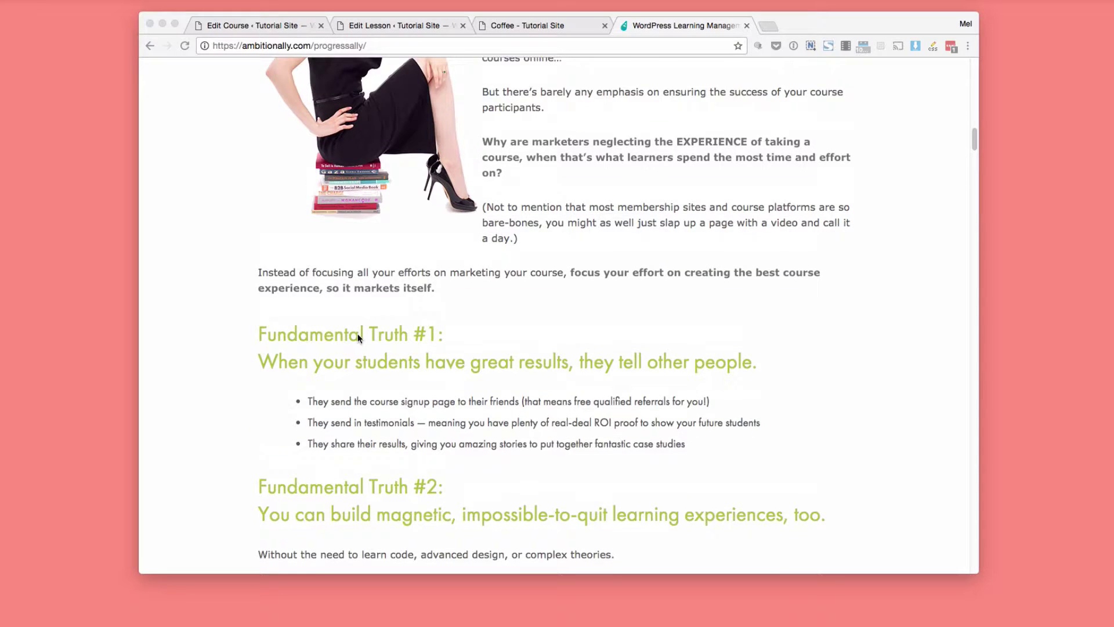
pyautogui.scroll(15, 358, 339)
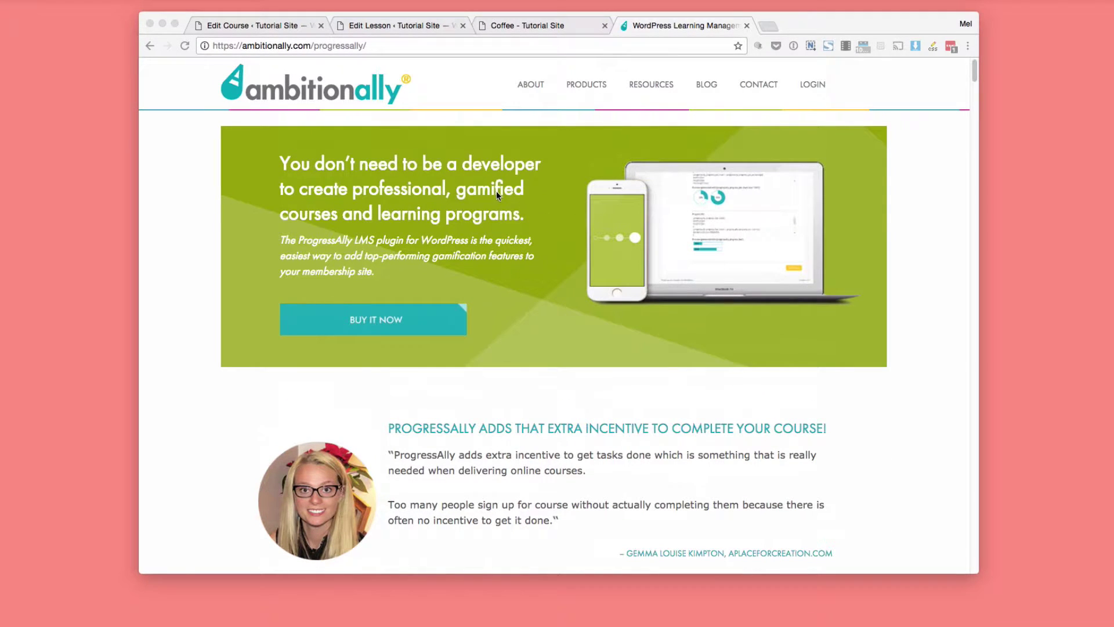
# Switch to the Coffee - Tutorial Site tab and scroll its lesson back up to Complete the Steps.
pyautogui.click(531, 27)
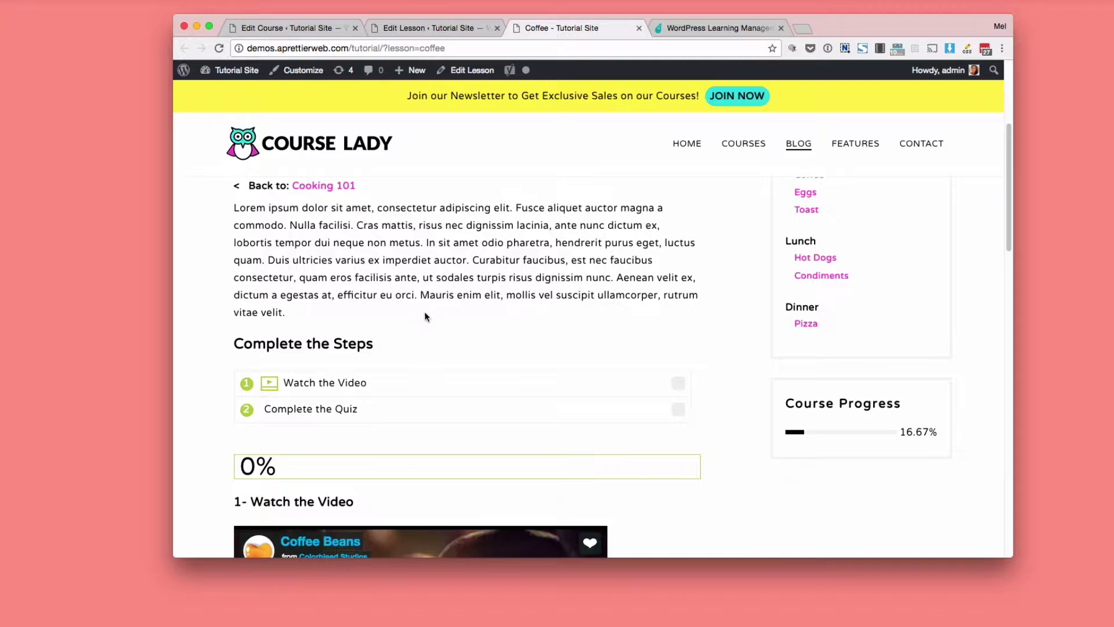
pyautogui.scroll(5, 446, 301)
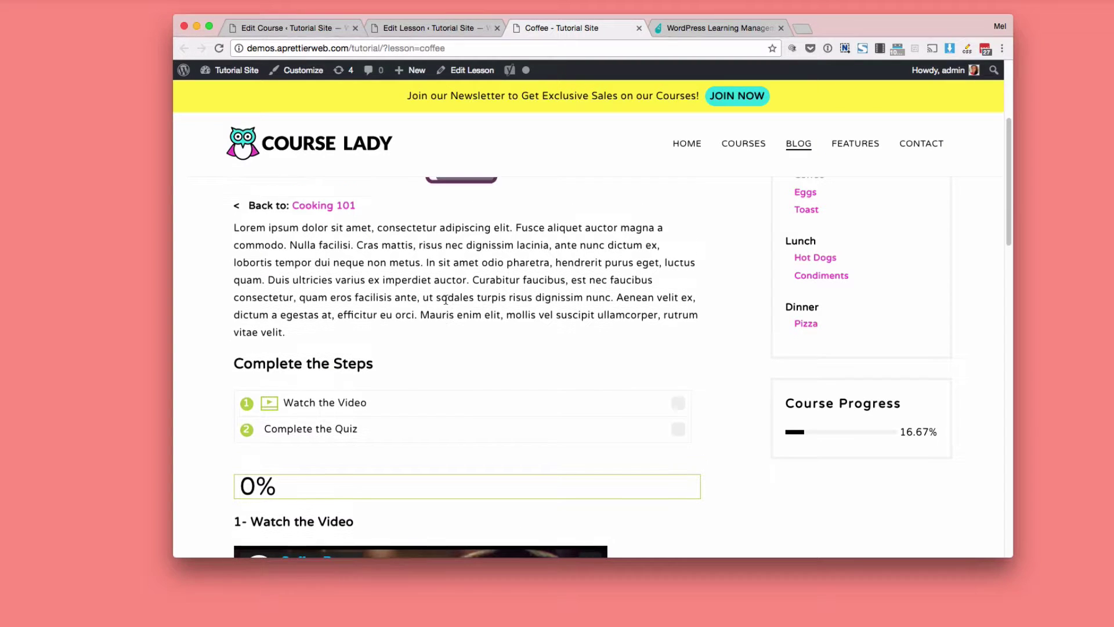
pyautogui.scroll(-7, 447, 304)
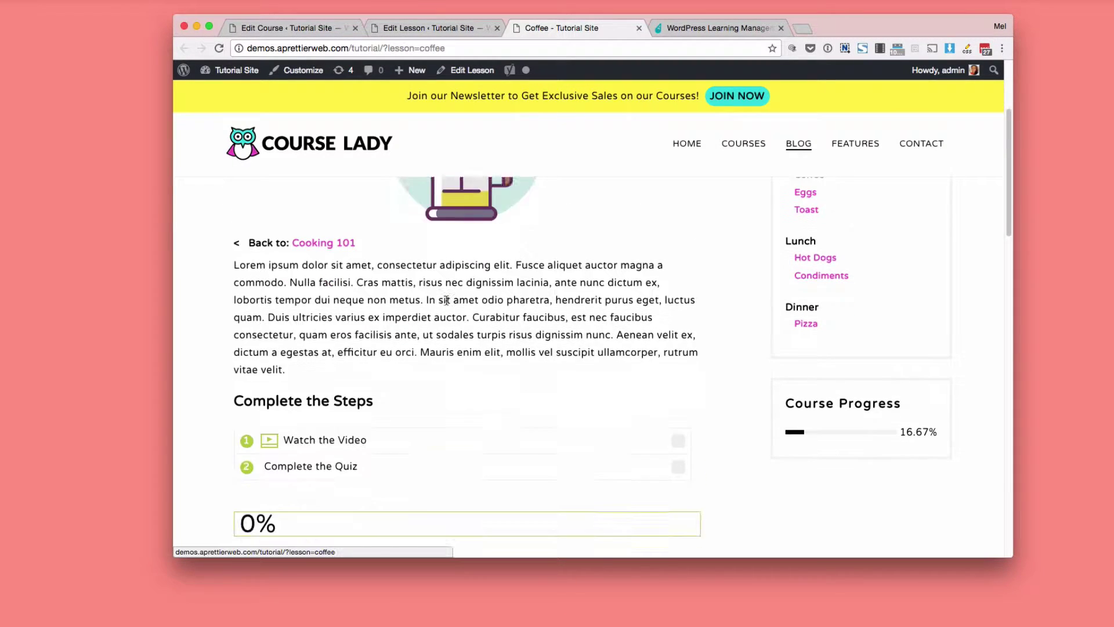
pyautogui.scroll(-2, 446, 299)
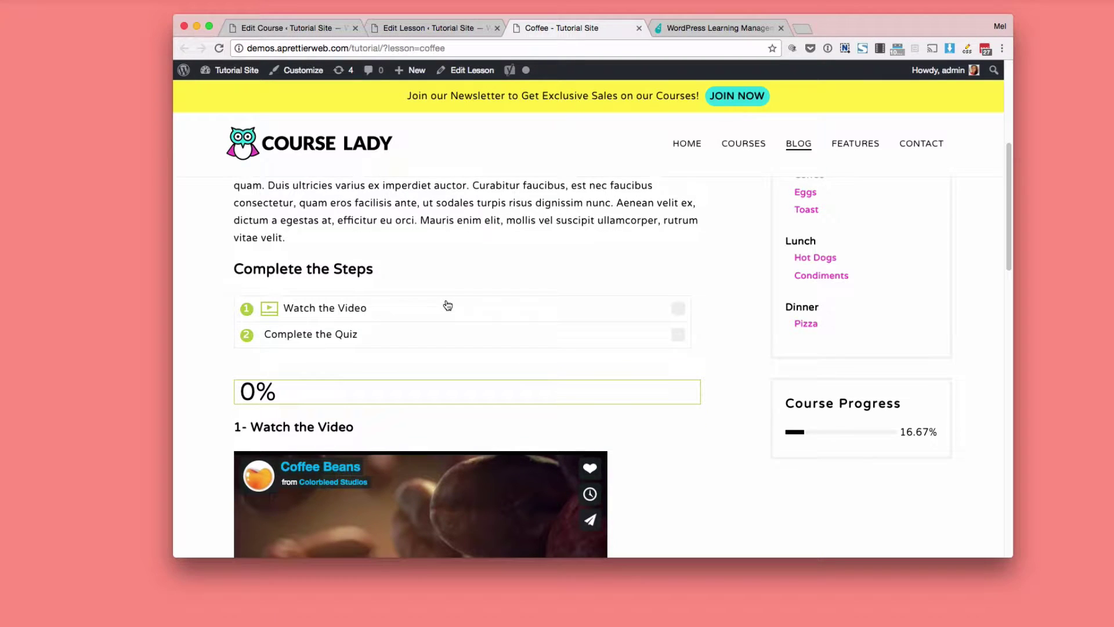
pyautogui.scroll(-1, 437, 277)
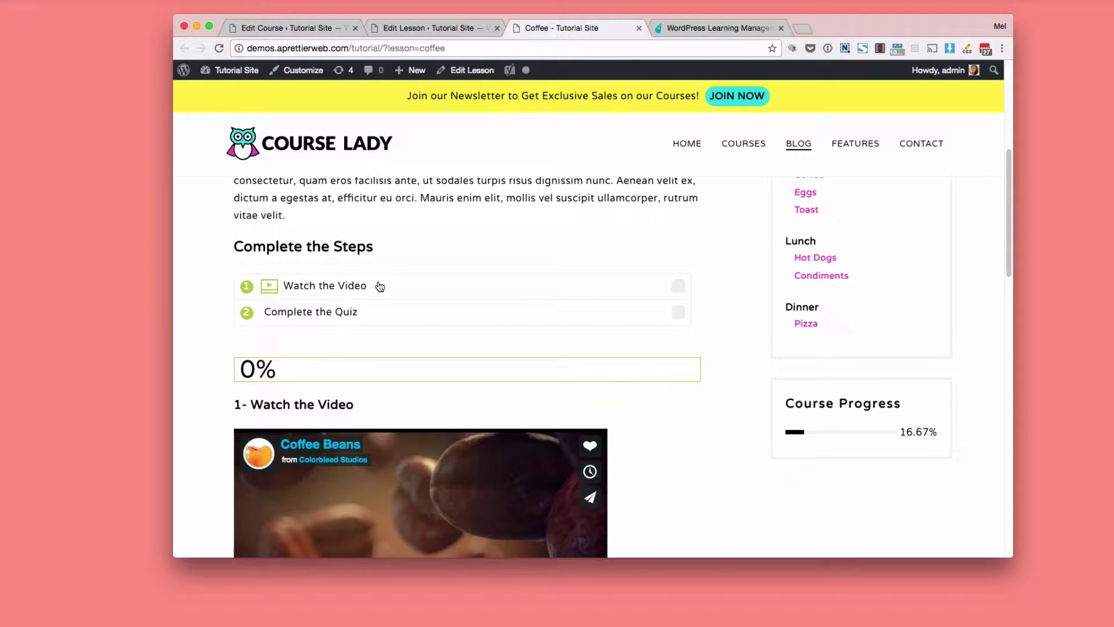
pyautogui.scroll(-15, 378, 285)
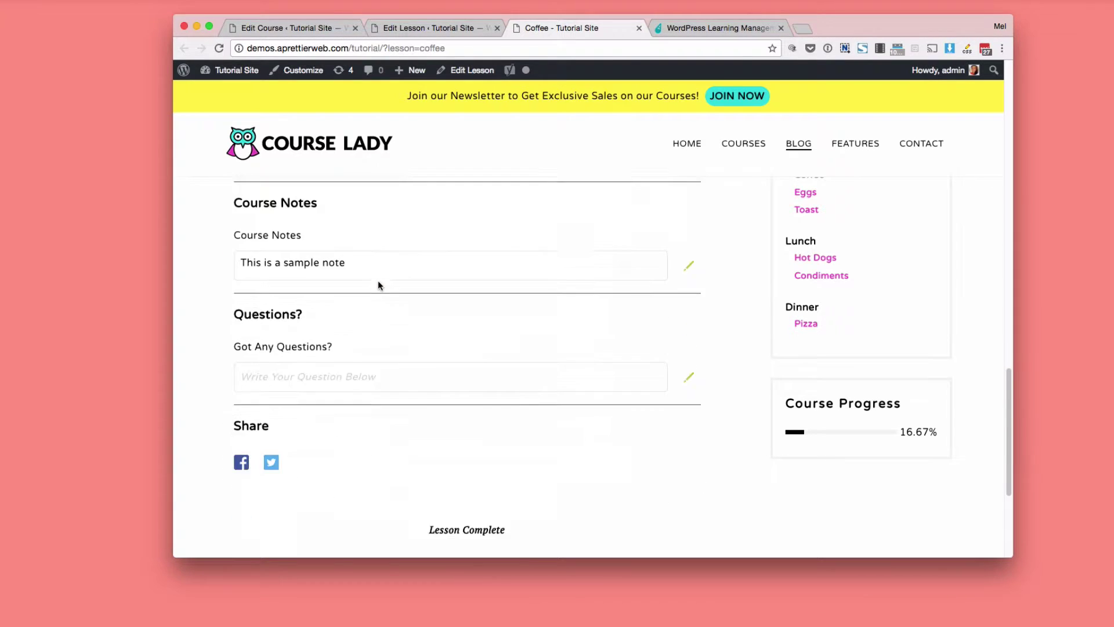
pyautogui.scroll(15, 378, 285)
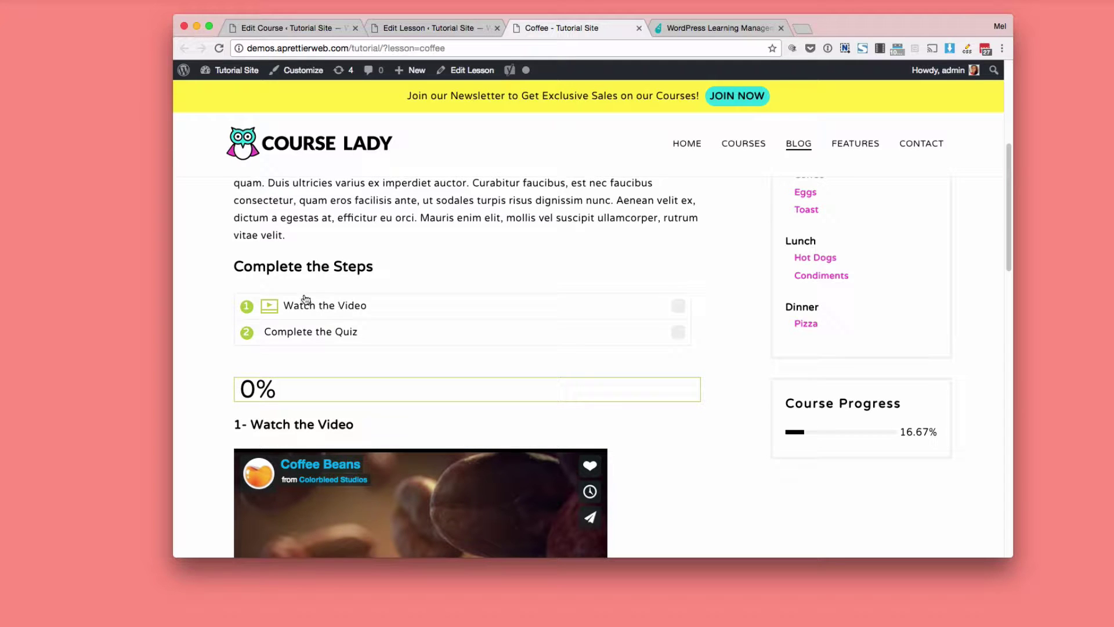
# Play the Coffee Beans lesson video briefly, then pause it.
pyautogui.scroll(-3, 366, 324)
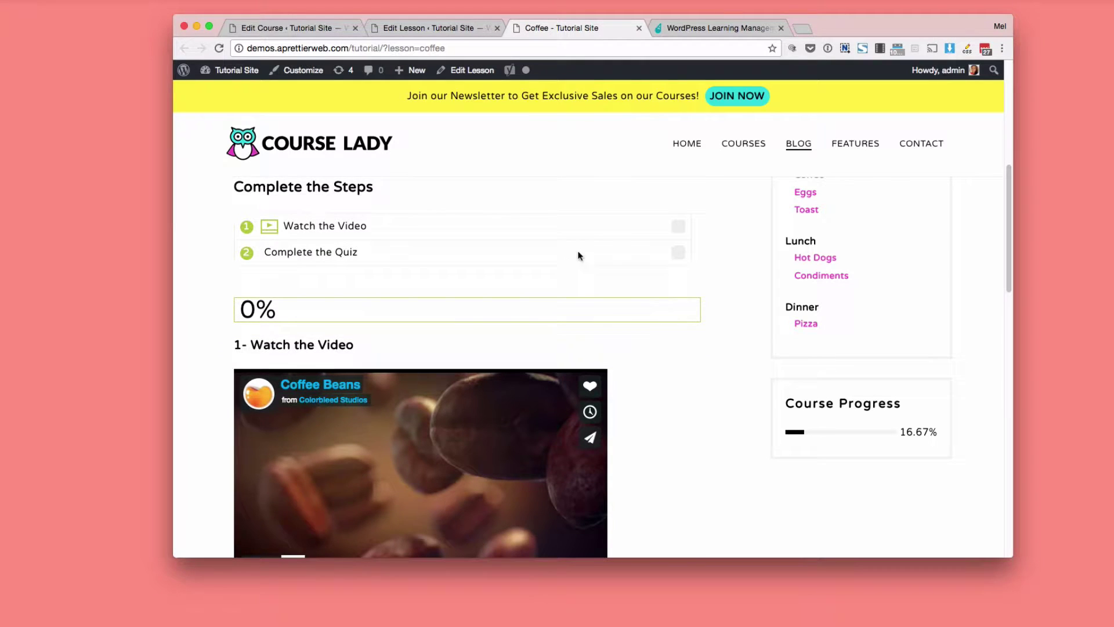
pyautogui.click(295, 230)
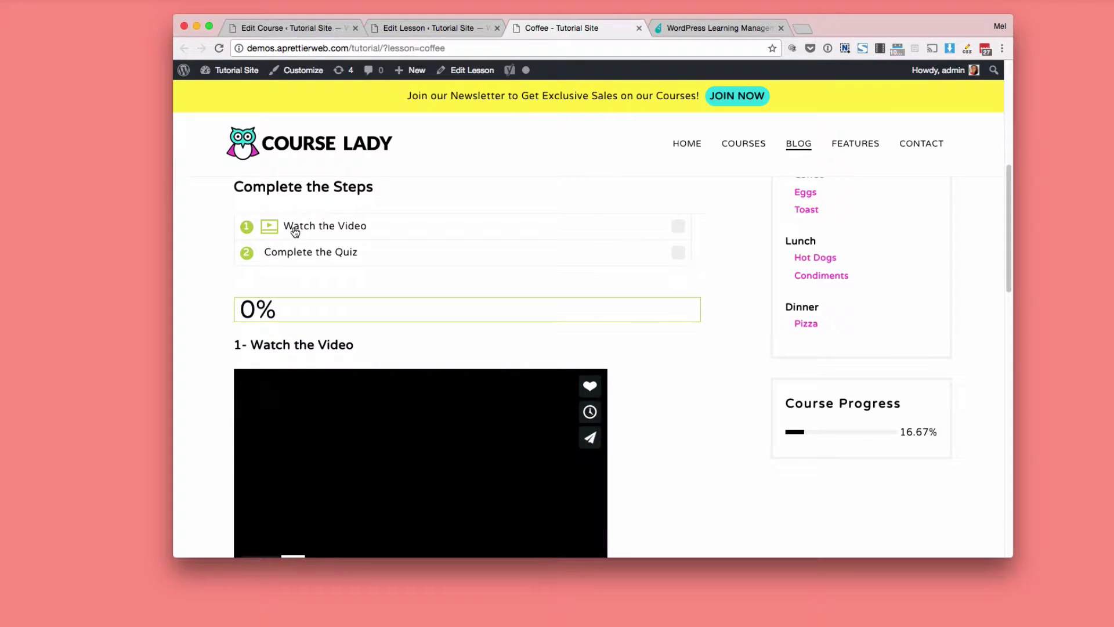
pyautogui.scroll(-1, 373, 355)
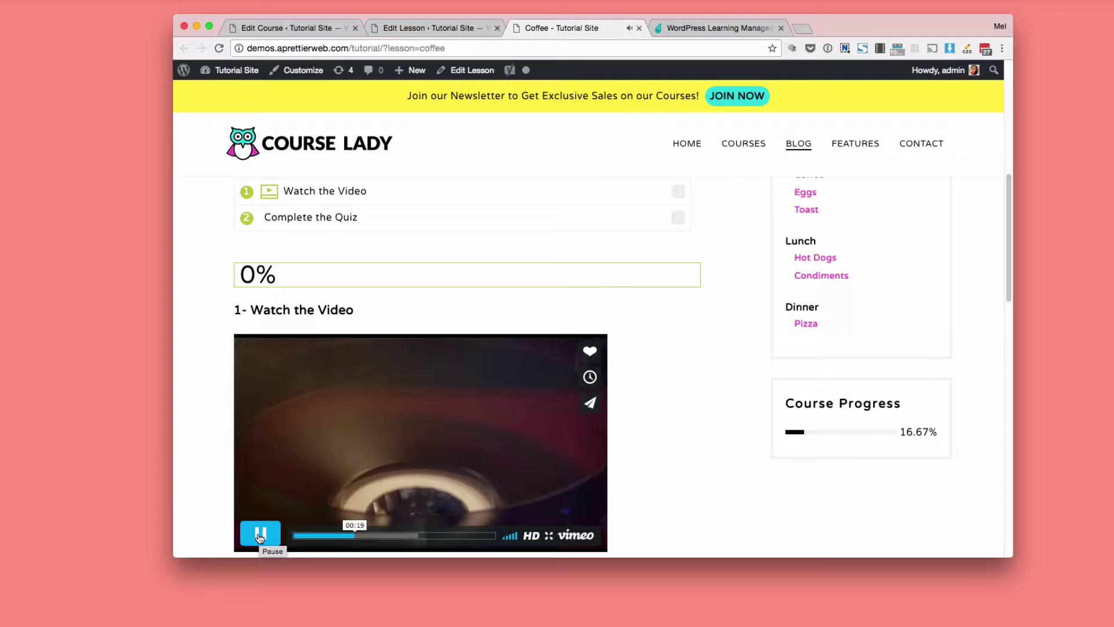
pyautogui.click(260, 536)
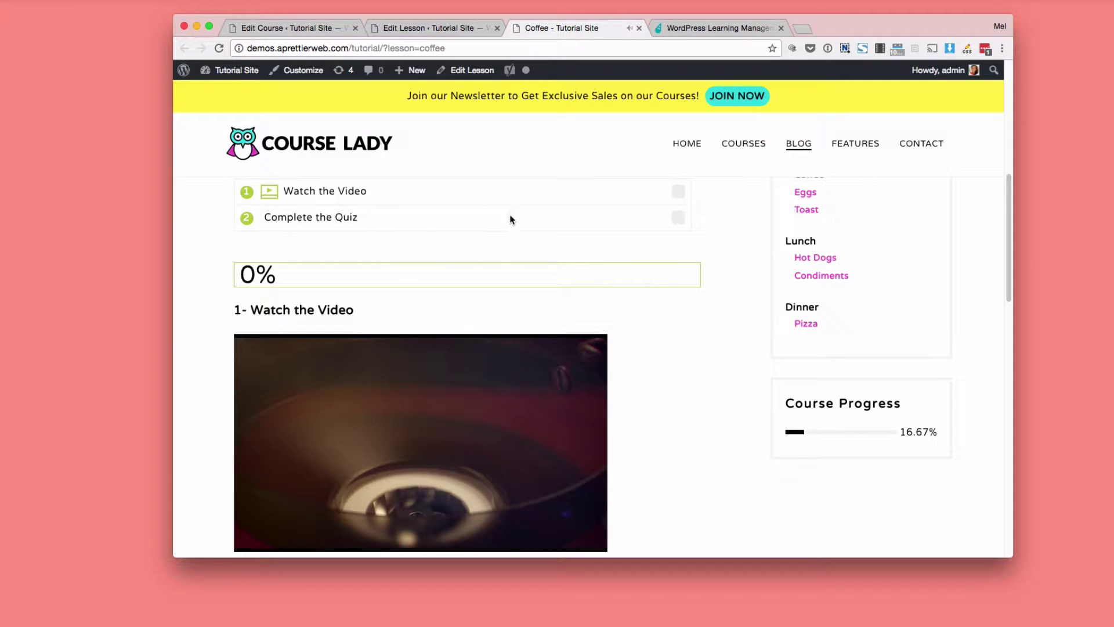
# Check off Watch the Video, raising the lesson progress bar to 50%.
pyautogui.scroll(1, 513, 256)
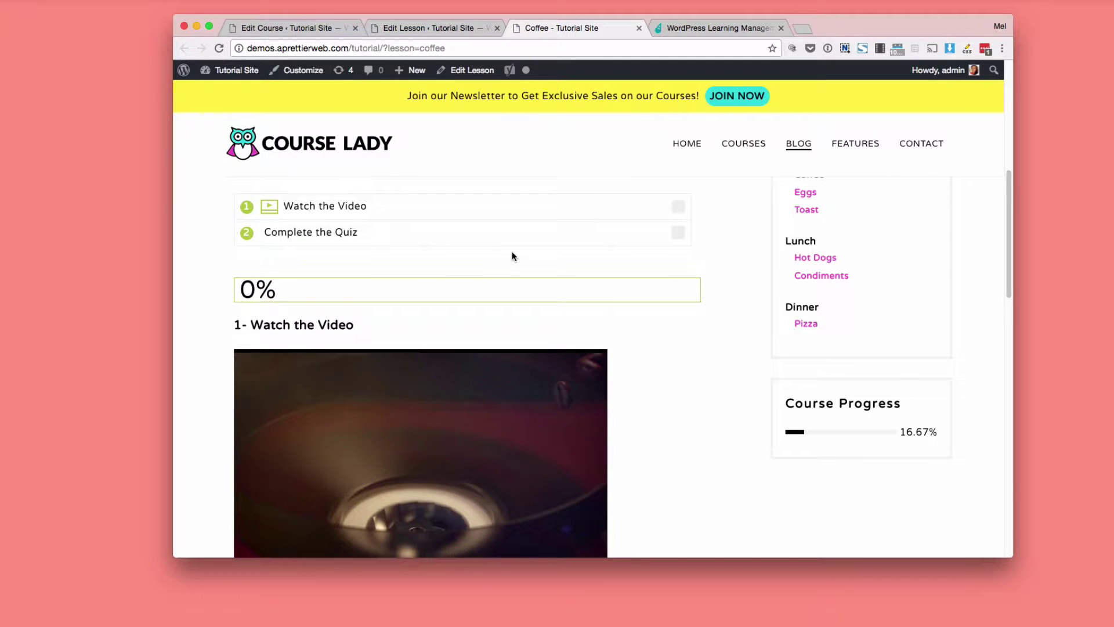
pyautogui.scroll(-1, 512, 256)
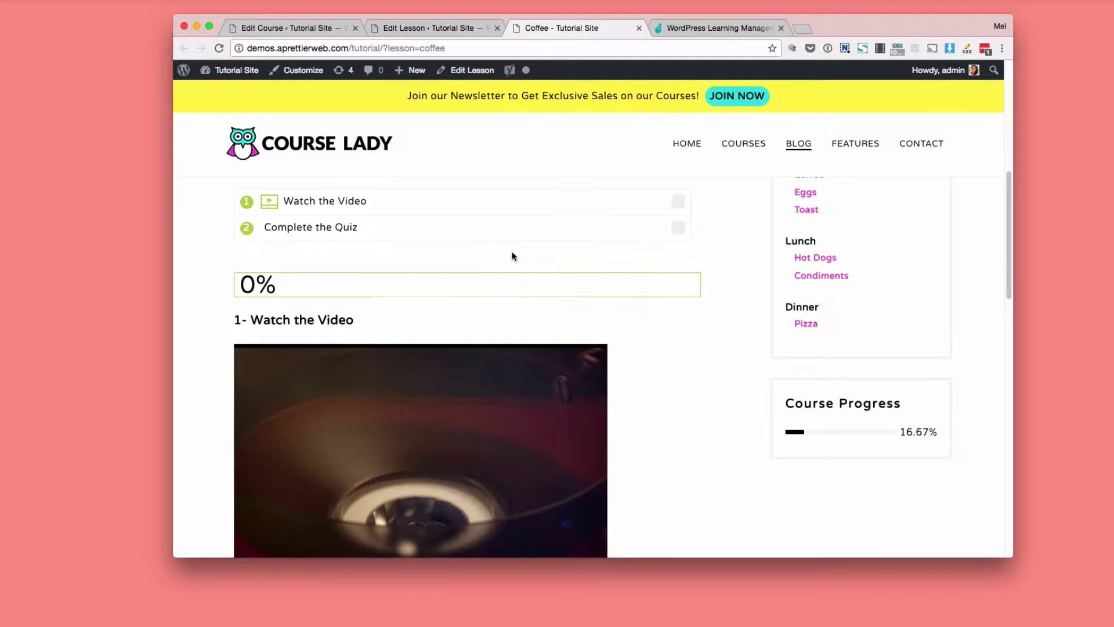
pyautogui.click(679, 202)
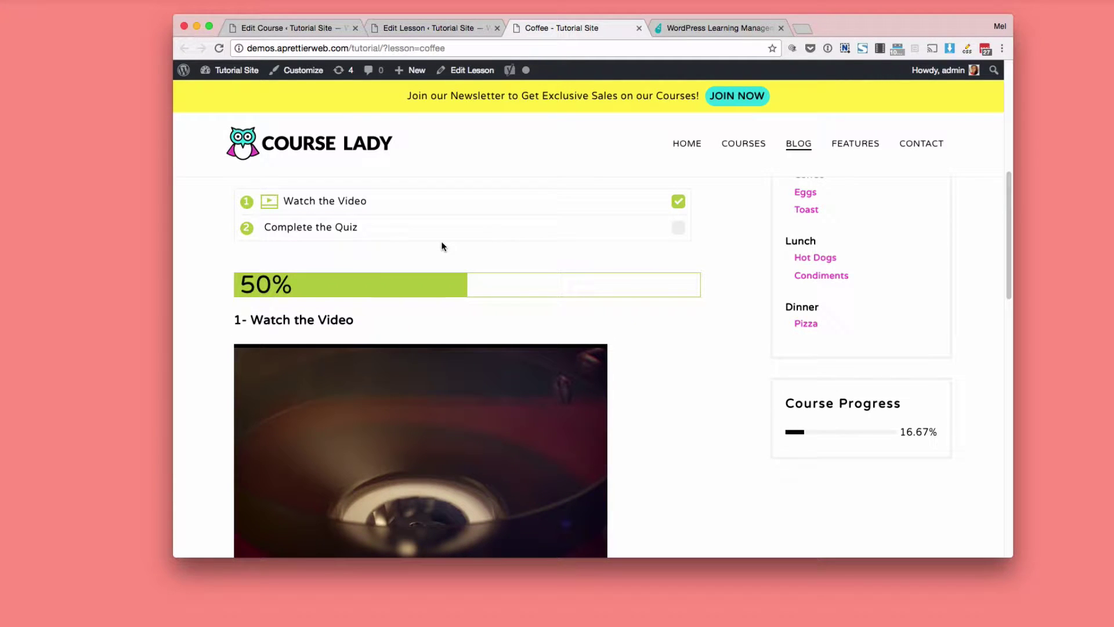
pyautogui.scroll(1, 348, 244)
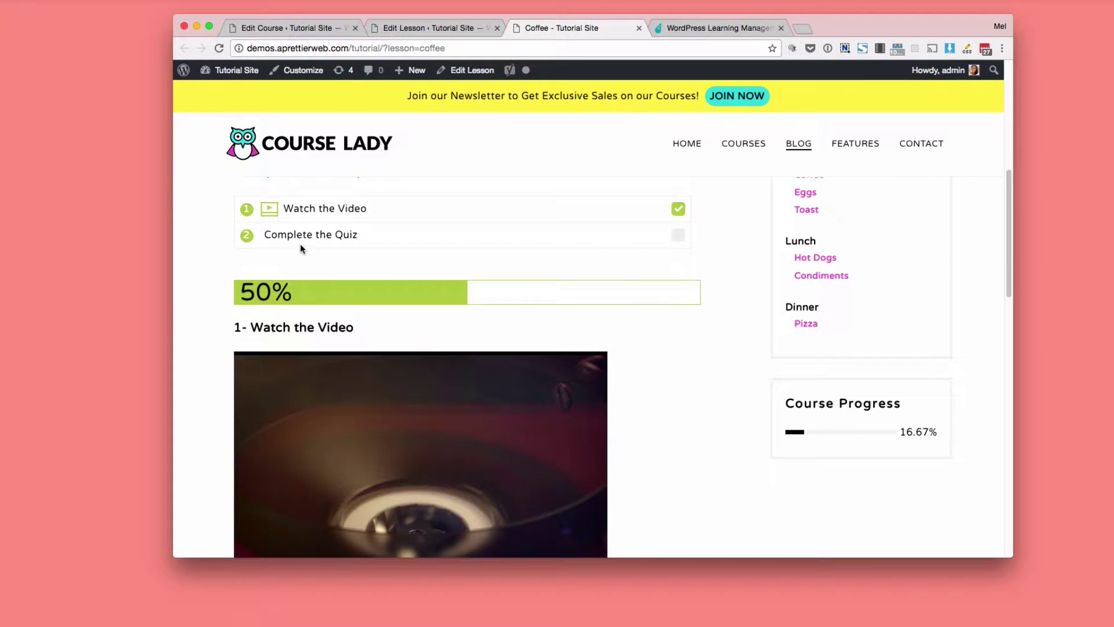
# Answer the quiz with At The Farmer's Market and It's A Personal Choice, then submit it.
pyautogui.scroll(-1, 299, 263)
pyautogui.scroll(-10, 302, 235)
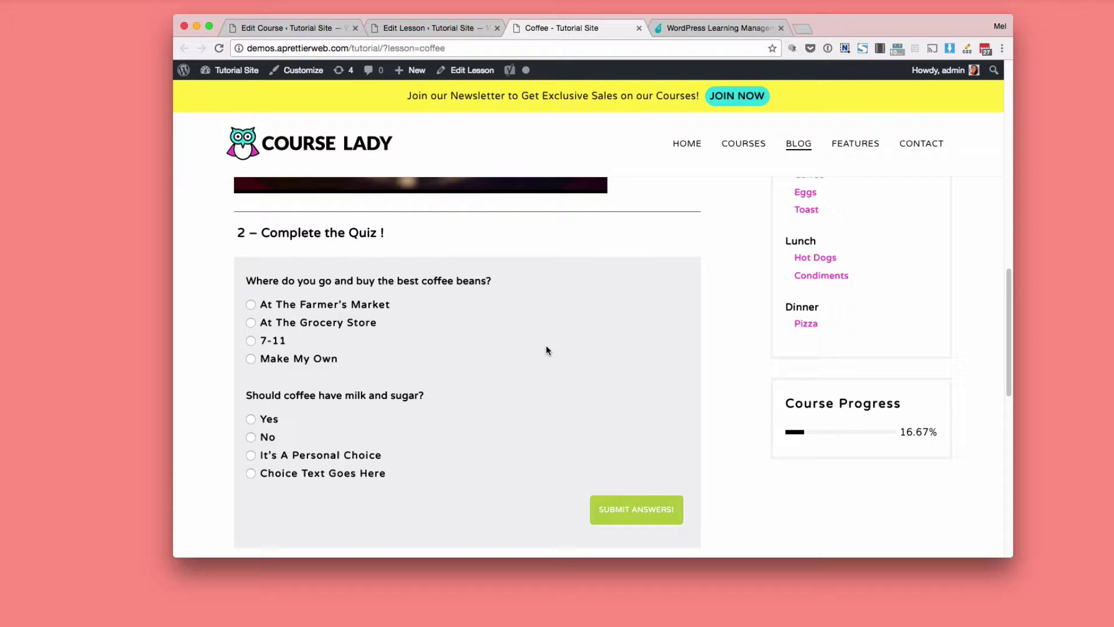
pyautogui.click(293, 304)
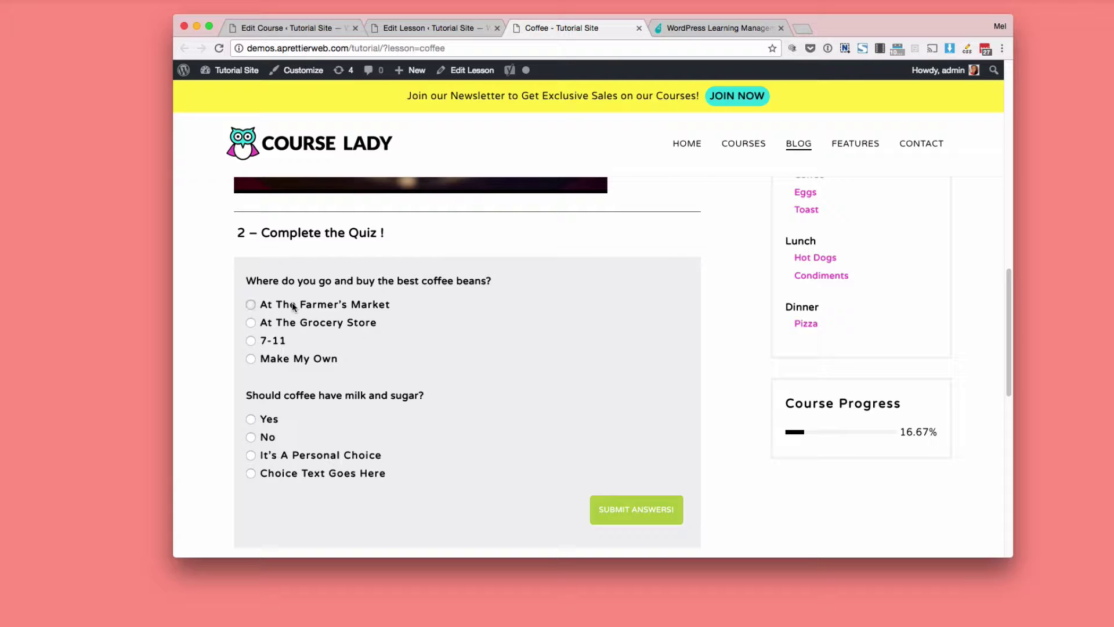
pyautogui.click(272, 457)
pyautogui.scroll(-2, 386, 470)
pyautogui.click(637, 421)
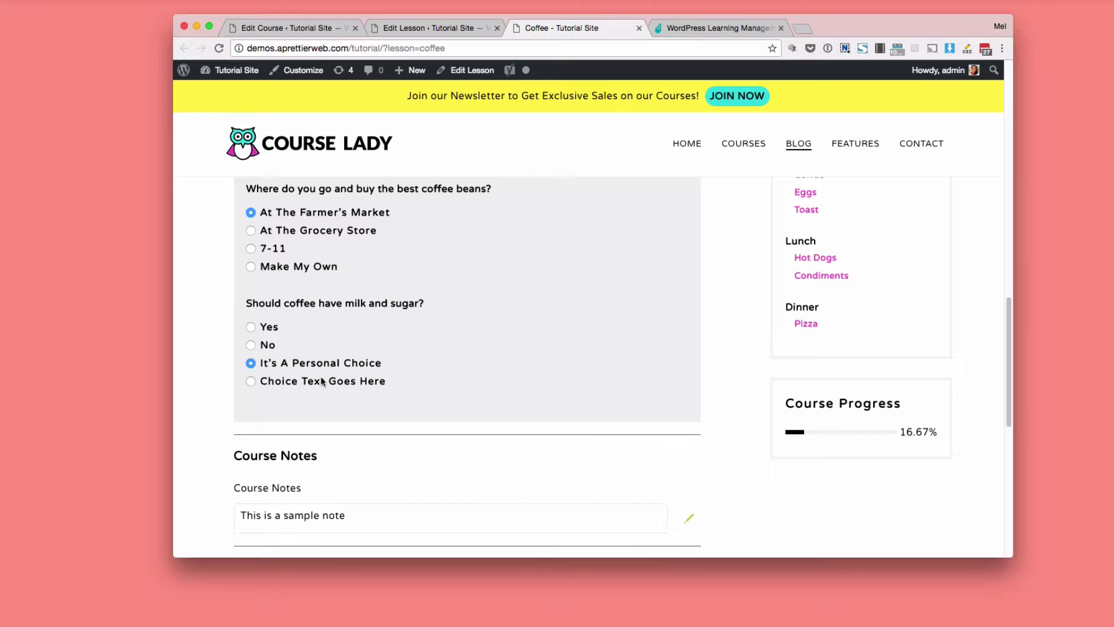
# Scroll through the 100% quiz result down to the certificate download.
pyautogui.scroll(-2, 394, 466)
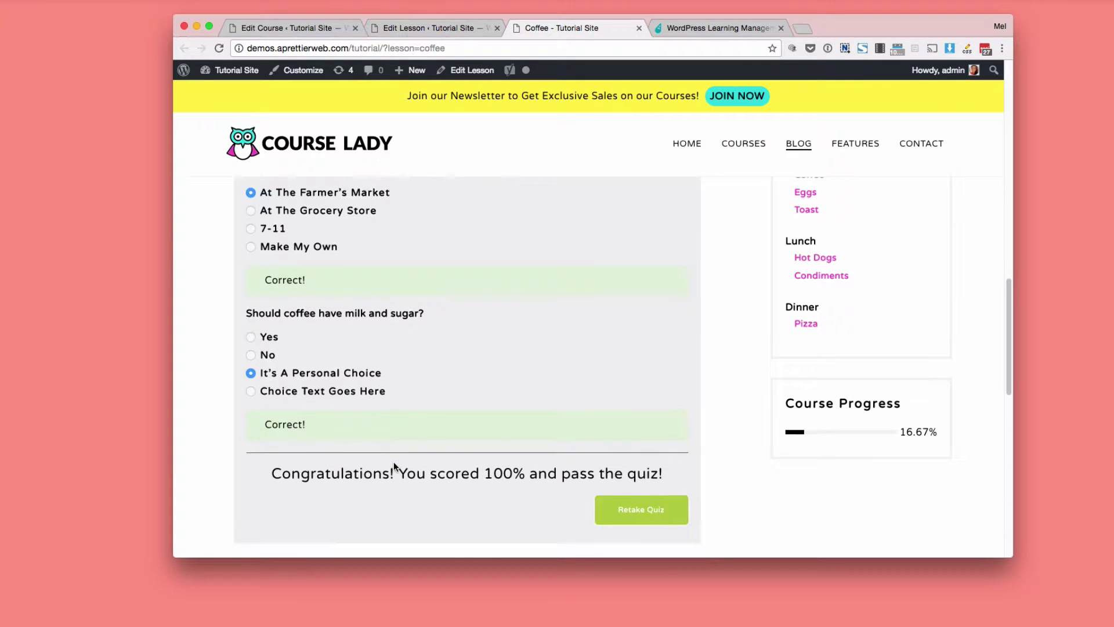
pyautogui.scroll(1, 394, 466)
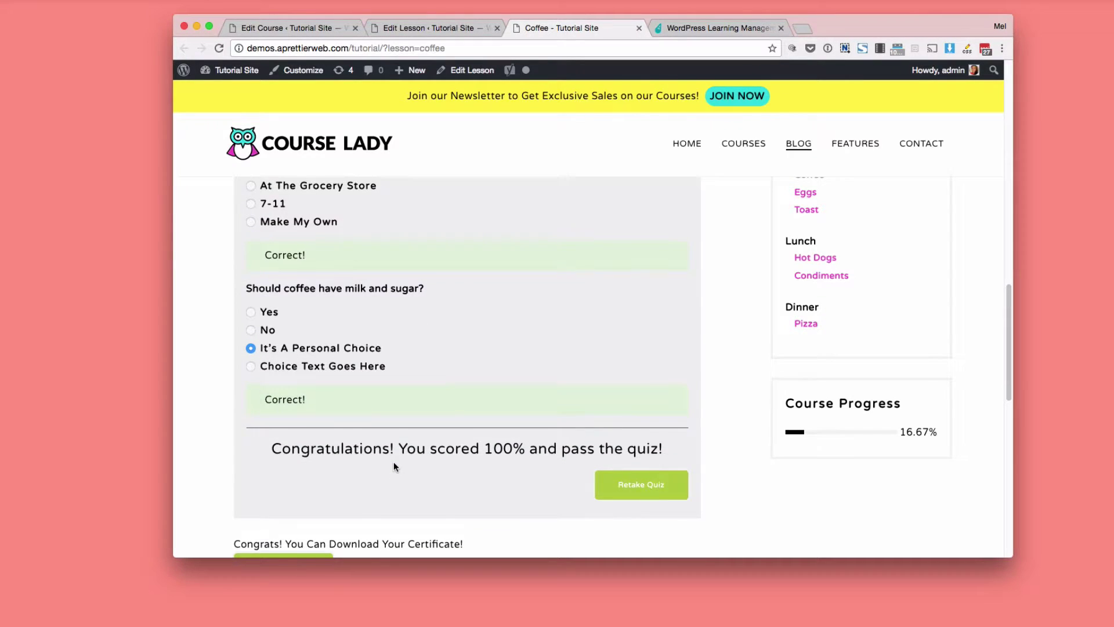
pyautogui.scroll(-2, 394, 466)
pyautogui.scroll(-3, 394, 466)
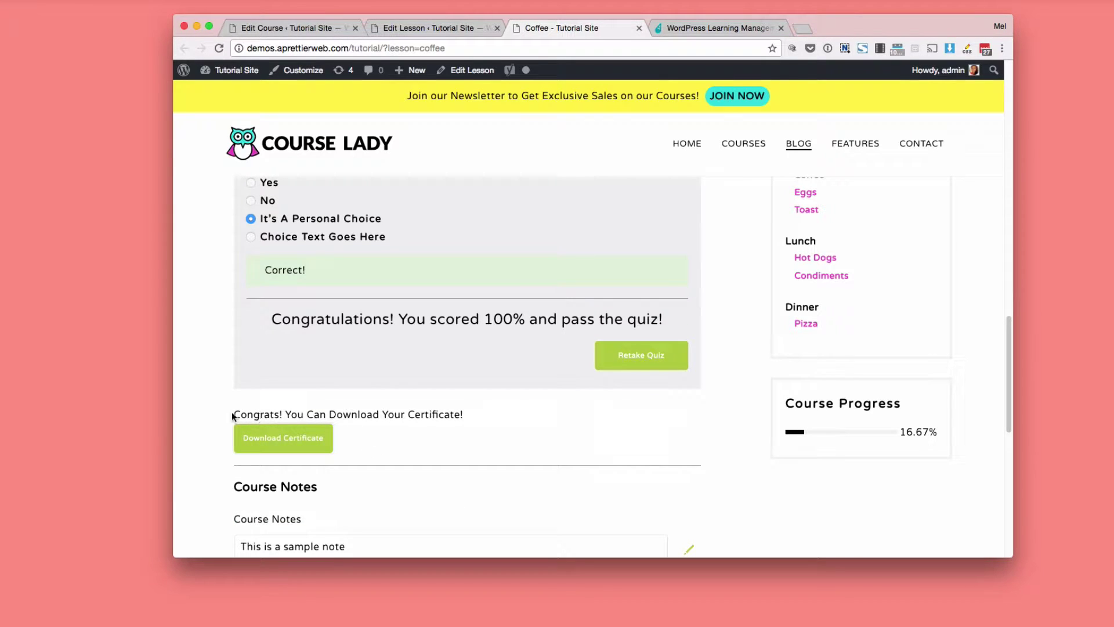
pyautogui.scroll(10, 419, 433)
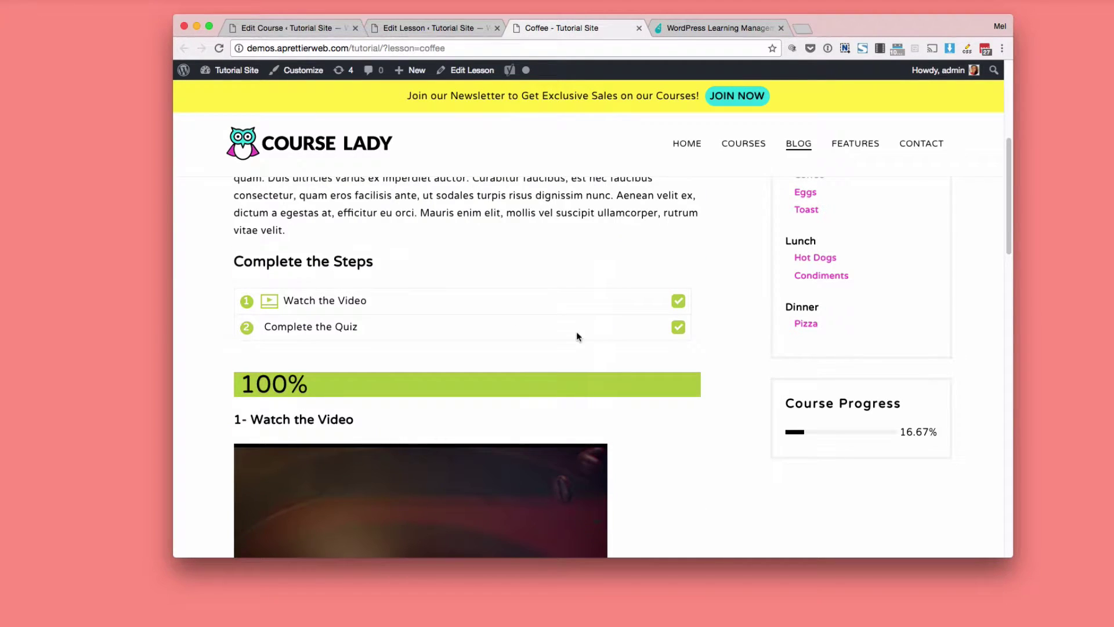
pyautogui.scroll(-1, 293, 366)
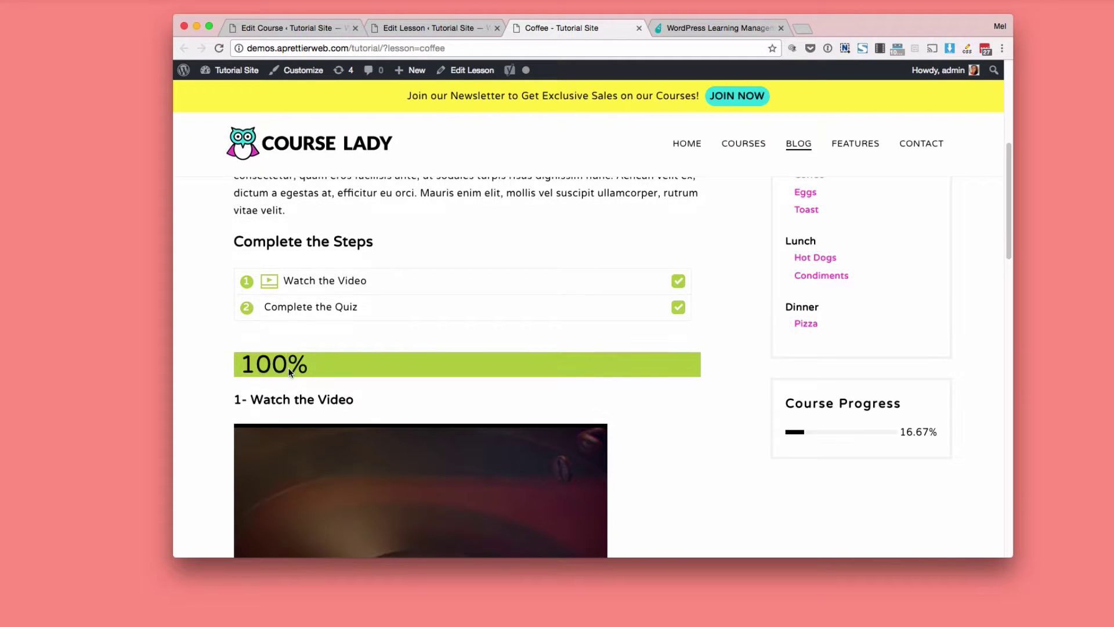
pyautogui.scroll(-10, 293, 370)
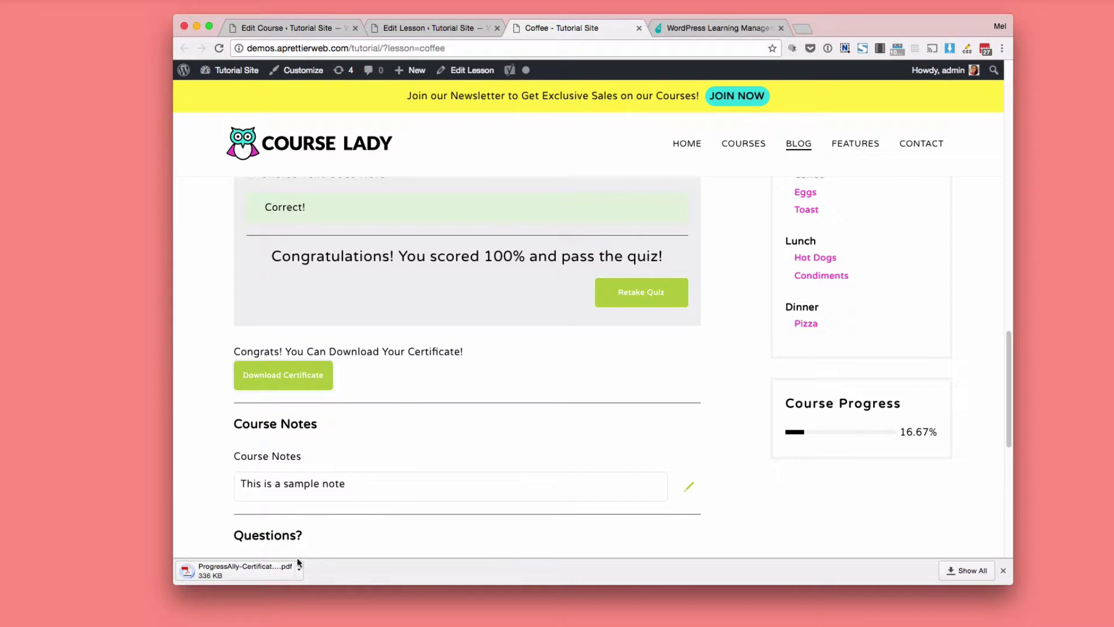
# Open the downloaded certificate PDF in Chrome's viewer and scroll over it.
pyautogui.click(257, 574)
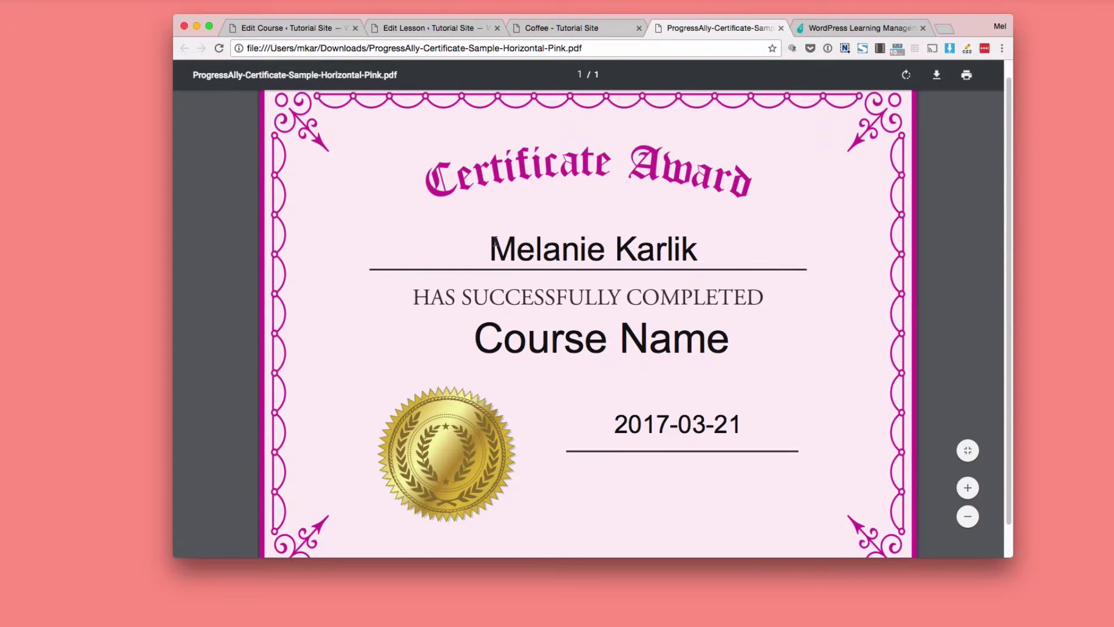
pyautogui.scroll(-3, 552, 348)
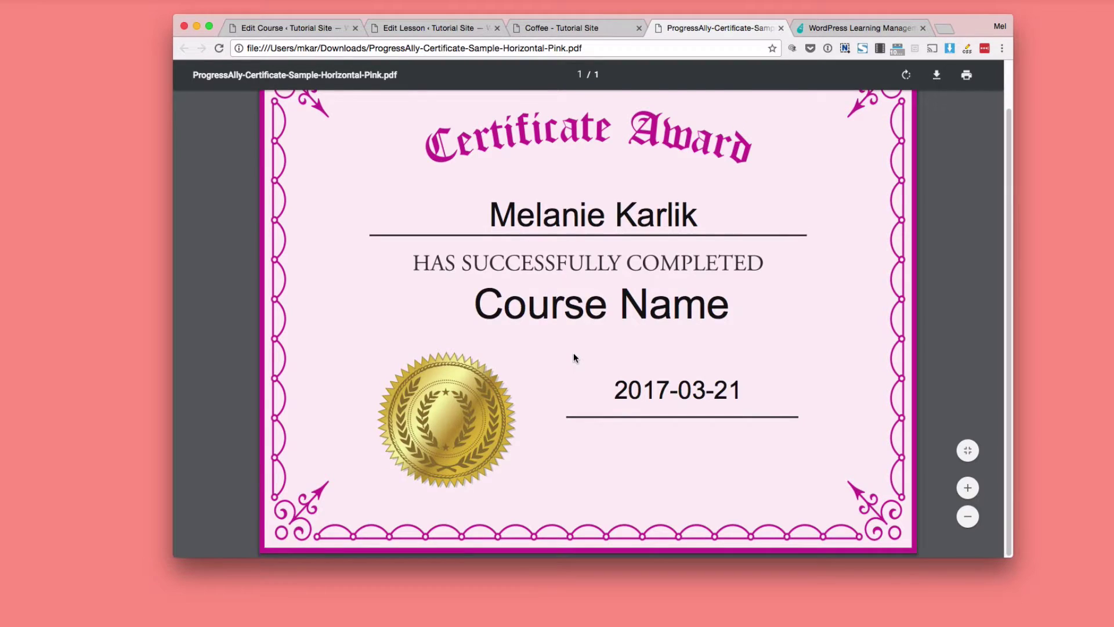
pyautogui.scroll(3, 574, 352)
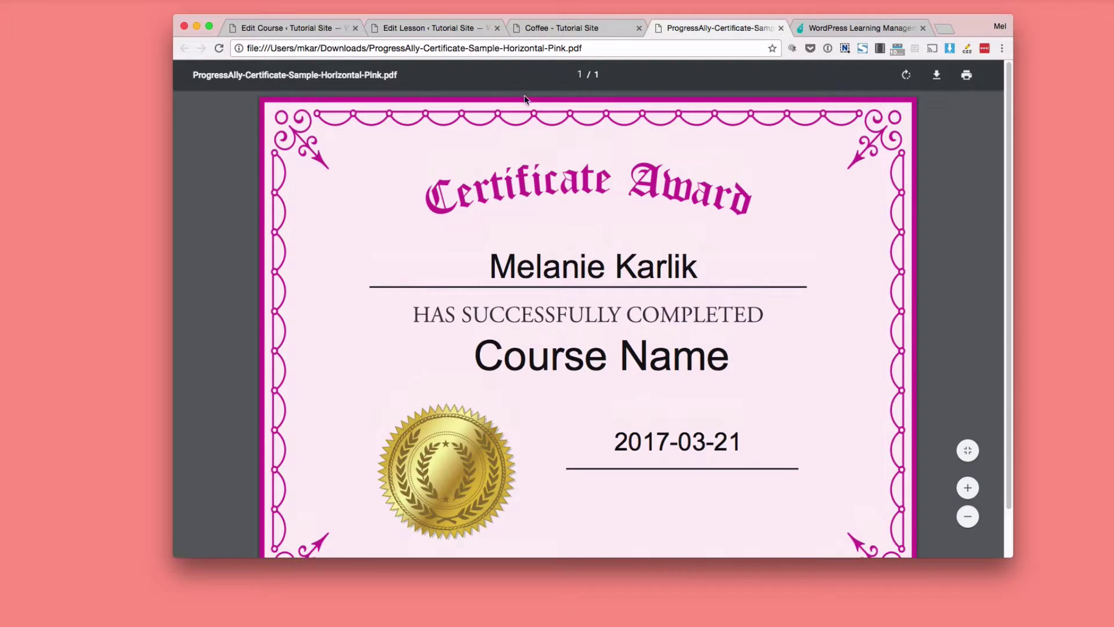
# Return to the Coffee lesson and expand the Got Any Questions box.
pyautogui.click(535, 28)
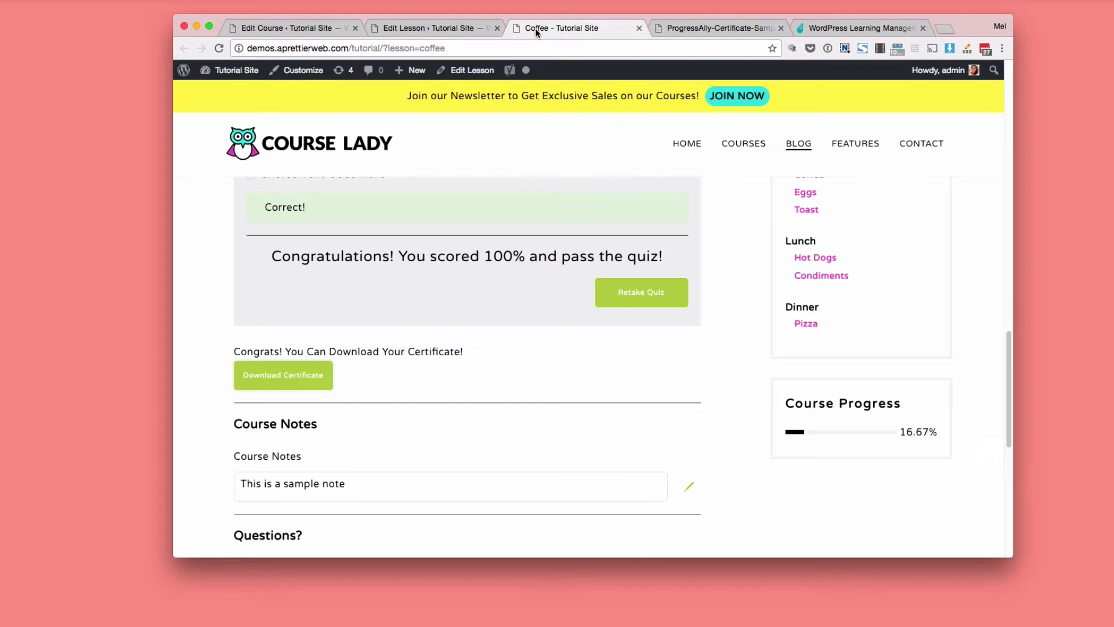
pyautogui.scroll(-4, 470, 417)
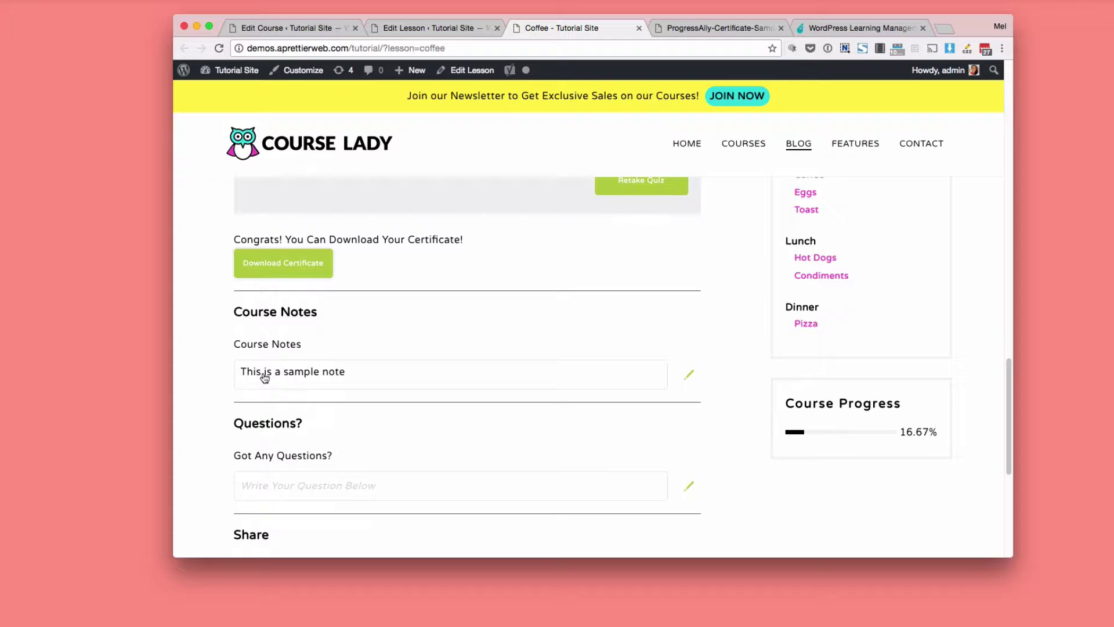
pyautogui.scroll(-3, 348, 428)
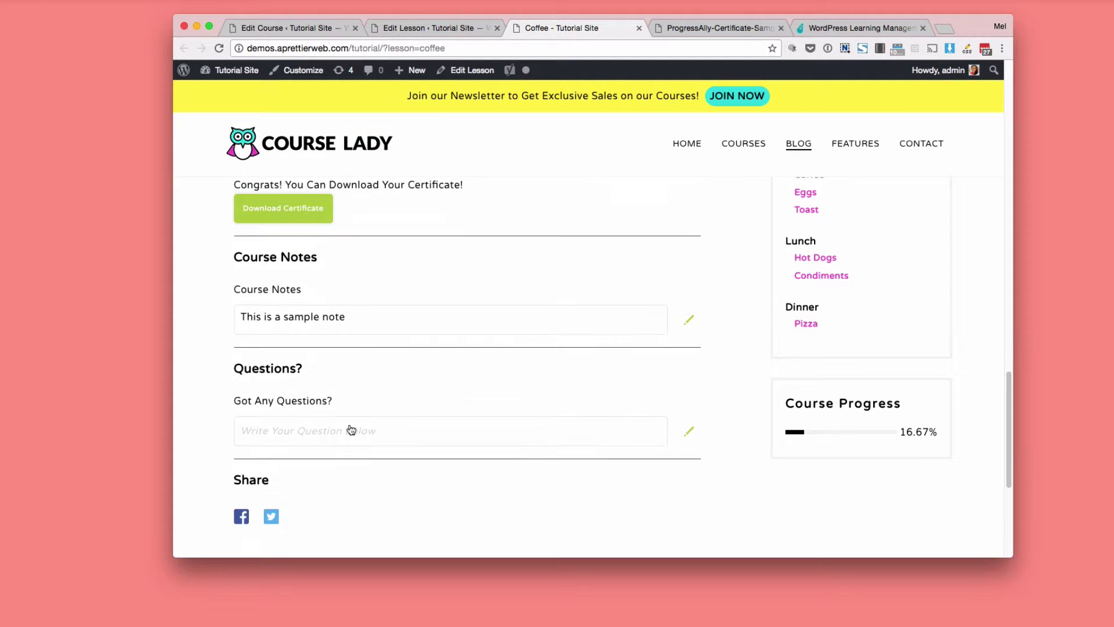
pyautogui.click(282, 423)
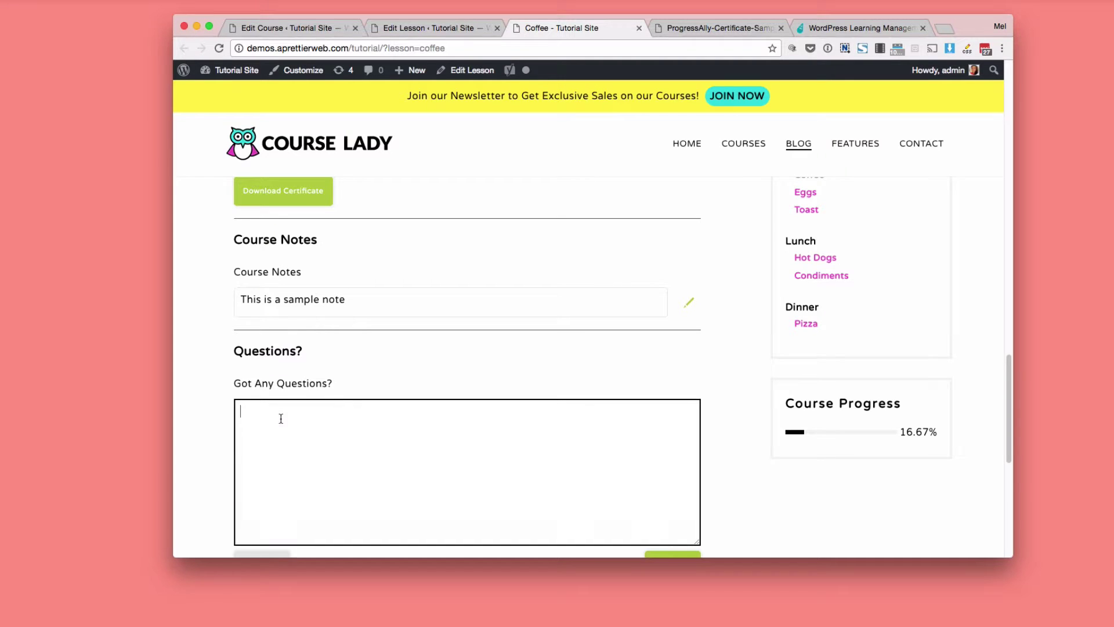
# Scroll down the lesson, then back up to the steps list showing 100% progress.
pyautogui.scroll(-3, 368, 463)
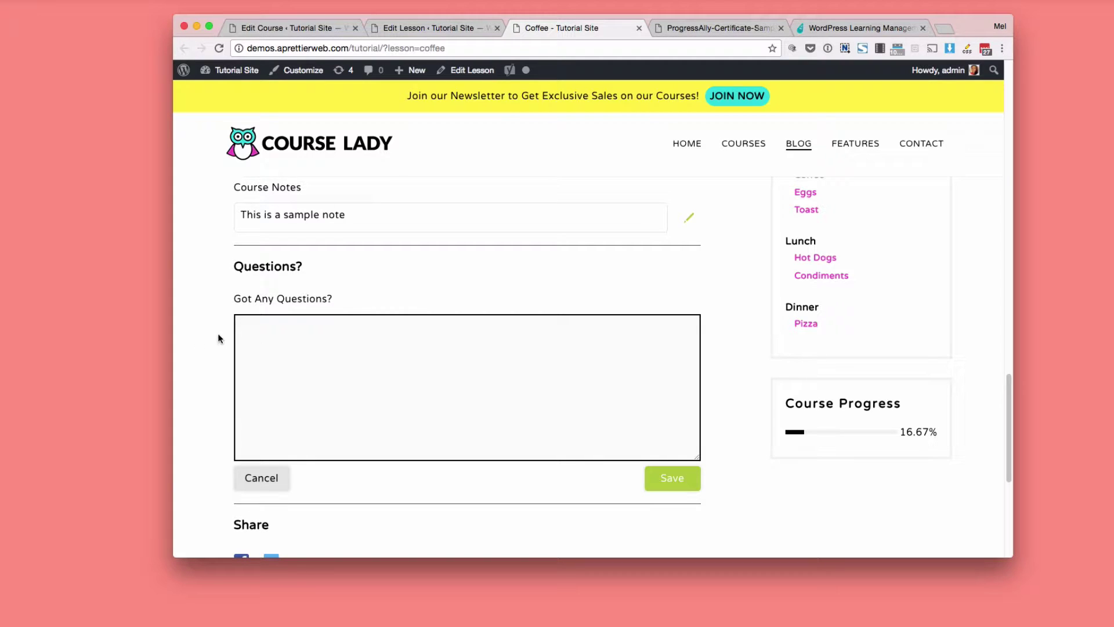
pyautogui.scroll(-2, 315, 471)
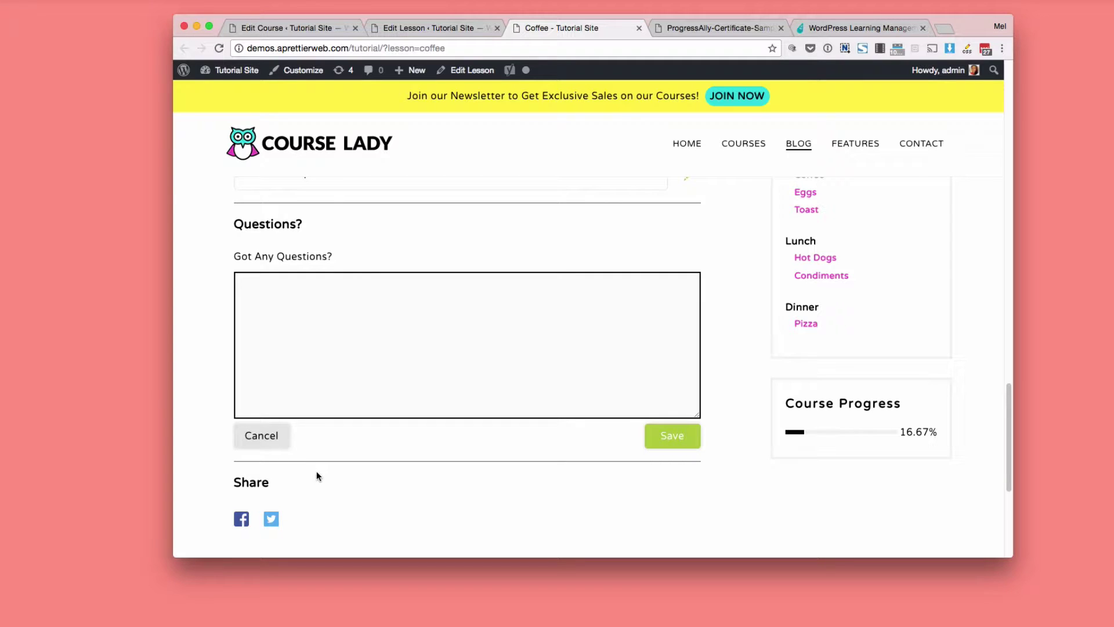
pyautogui.scroll(-4, 316, 476)
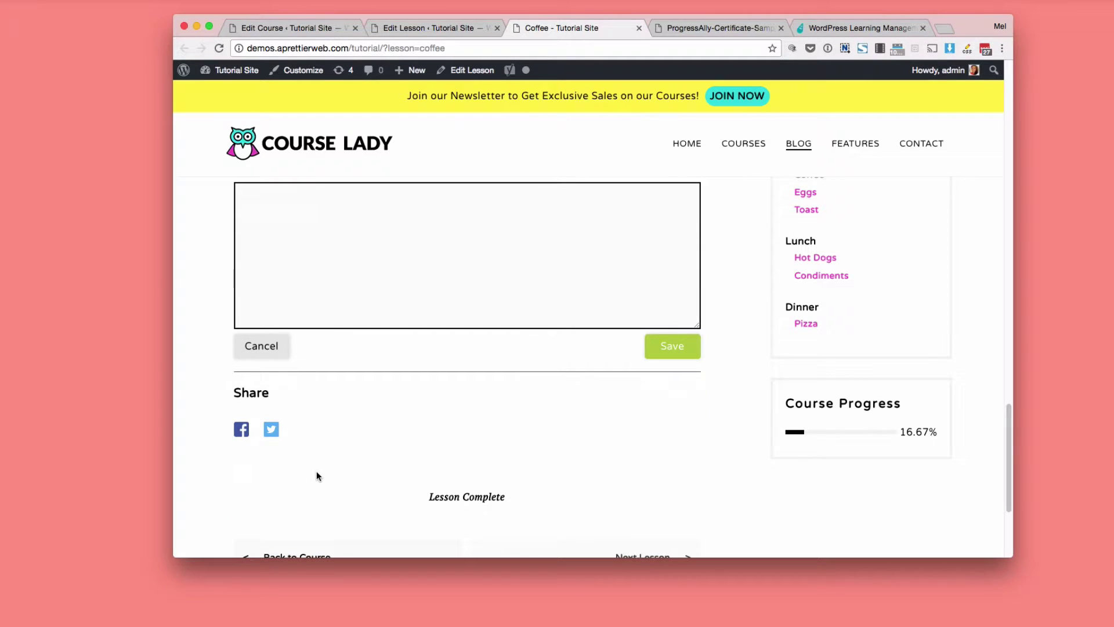
pyautogui.scroll(1, 315, 471)
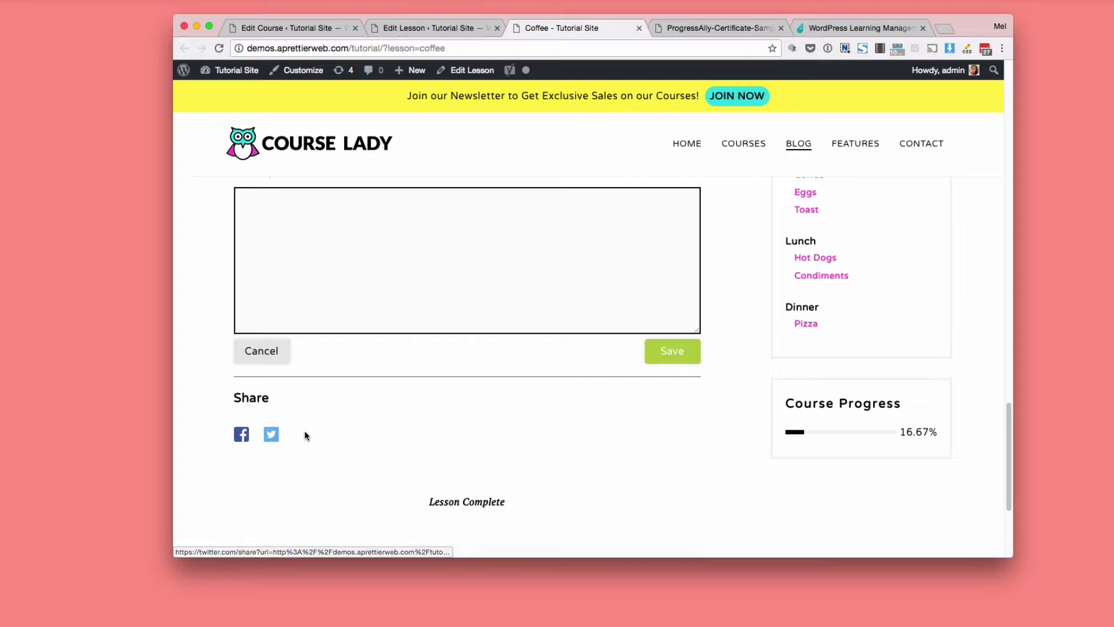
pyautogui.scroll(5, 304, 430)
pyautogui.scroll(-4, 305, 431)
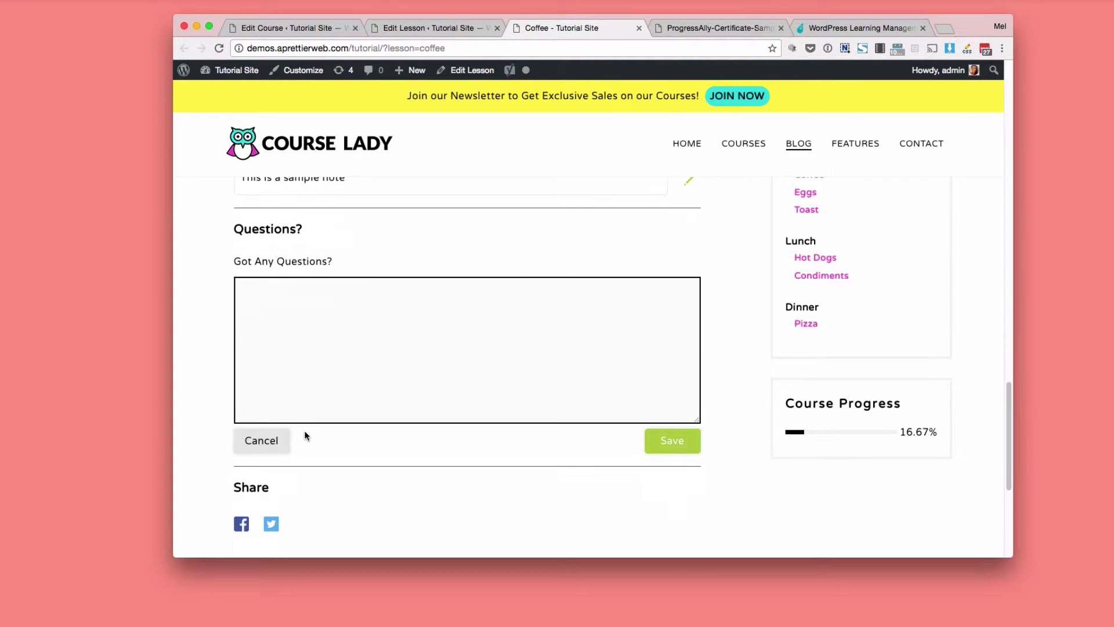
pyautogui.scroll(15, 340, 473)
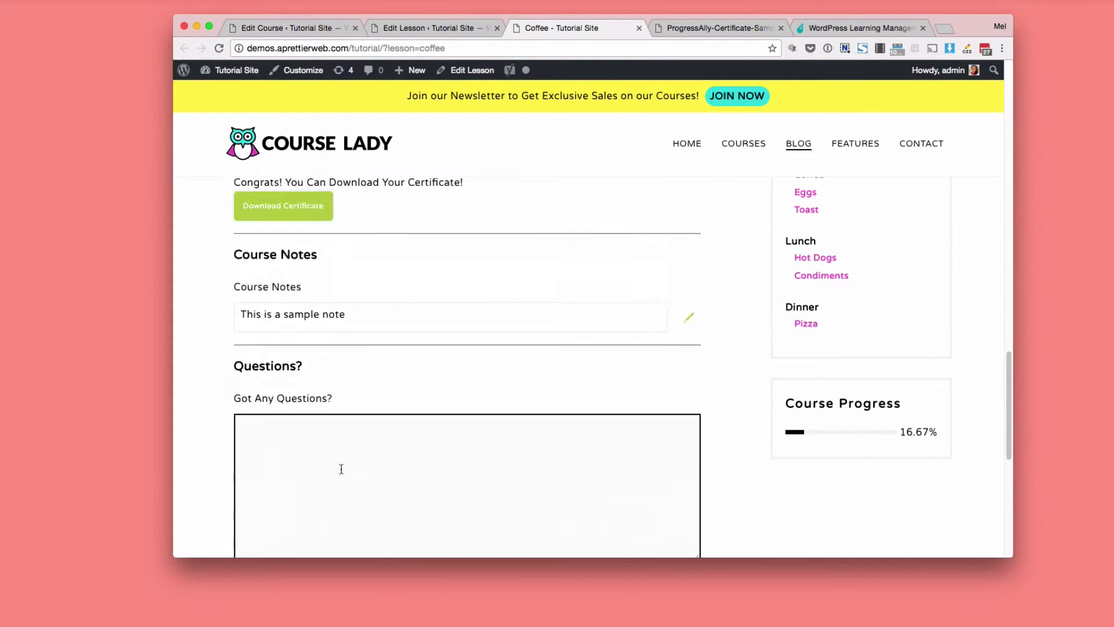
pyautogui.scroll(15, 342, 469)
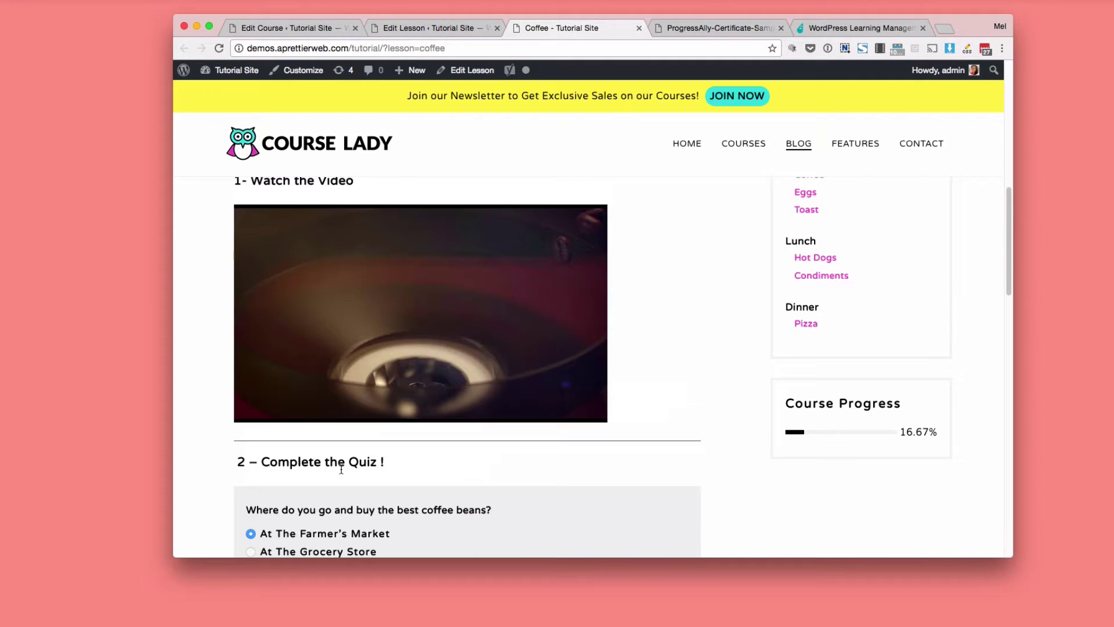
pyautogui.scroll(4, 341, 472)
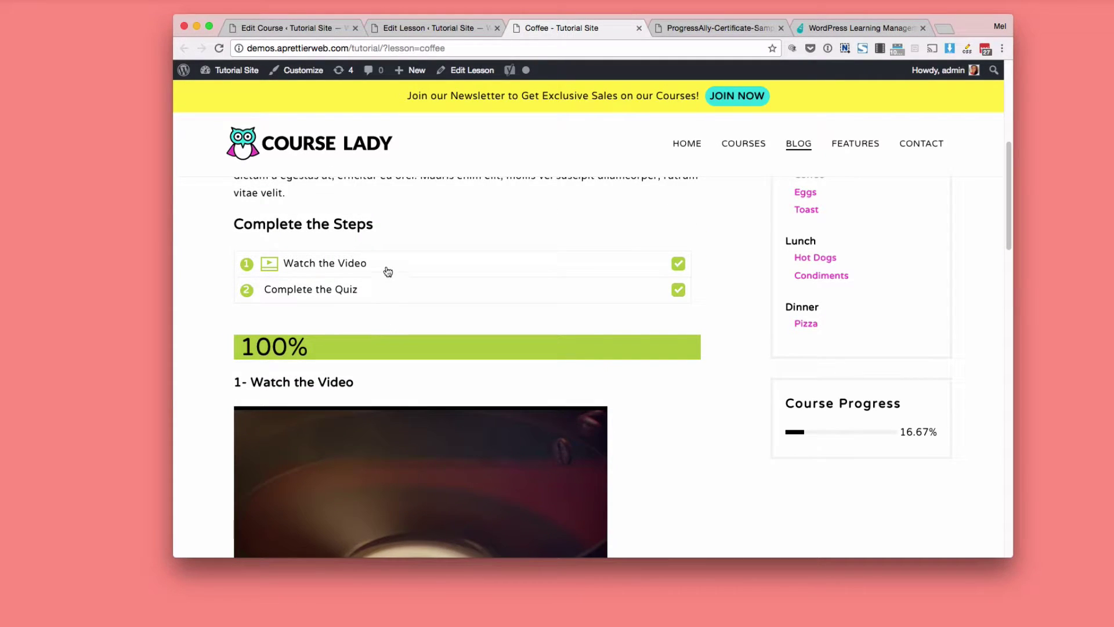
# Return to the Edit Lesson tab and scroll down to ProgressAlly Page Settings.
pyautogui.click(419, 33)
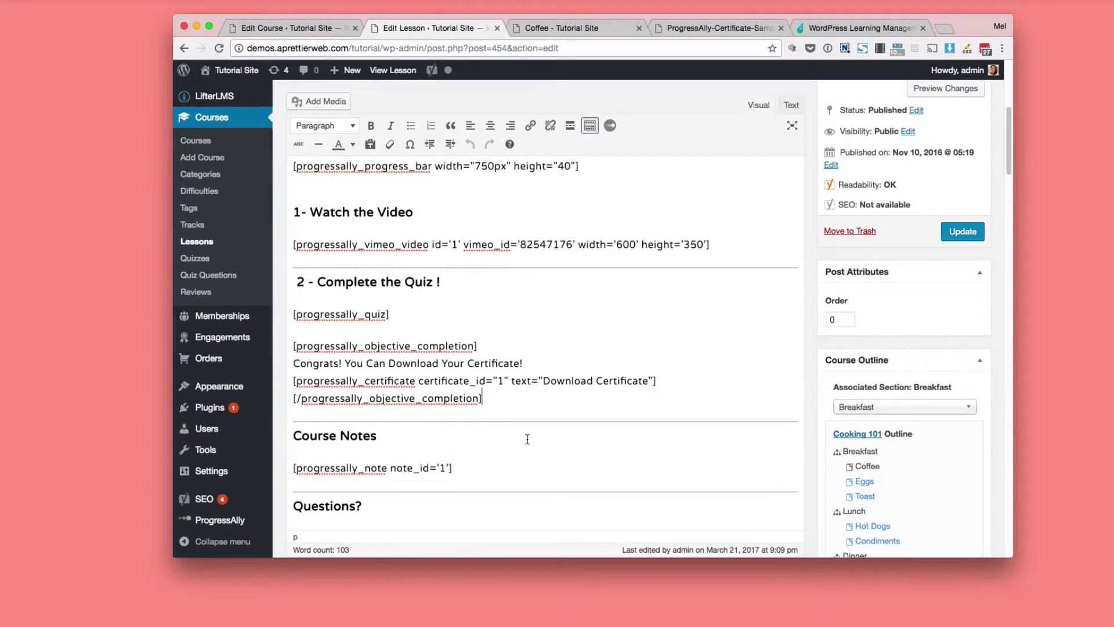
pyautogui.scroll(2, 527, 439)
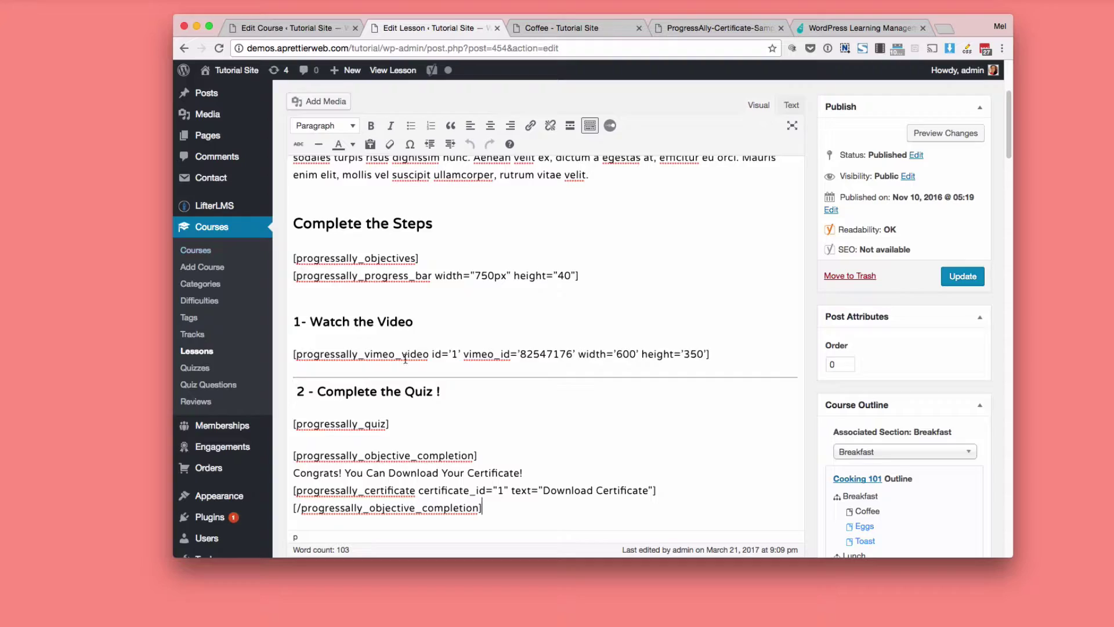
pyautogui.scroll(-10, 405, 360)
pyautogui.scroll(-15, 405, 363)
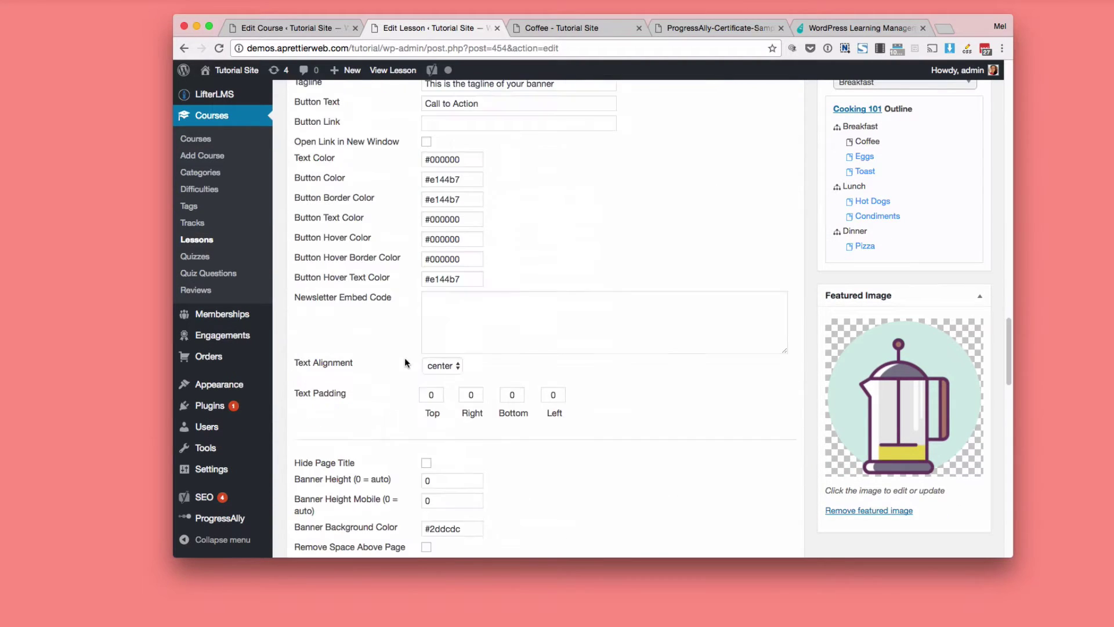
pyautogui.scroll(1, 406, 363)
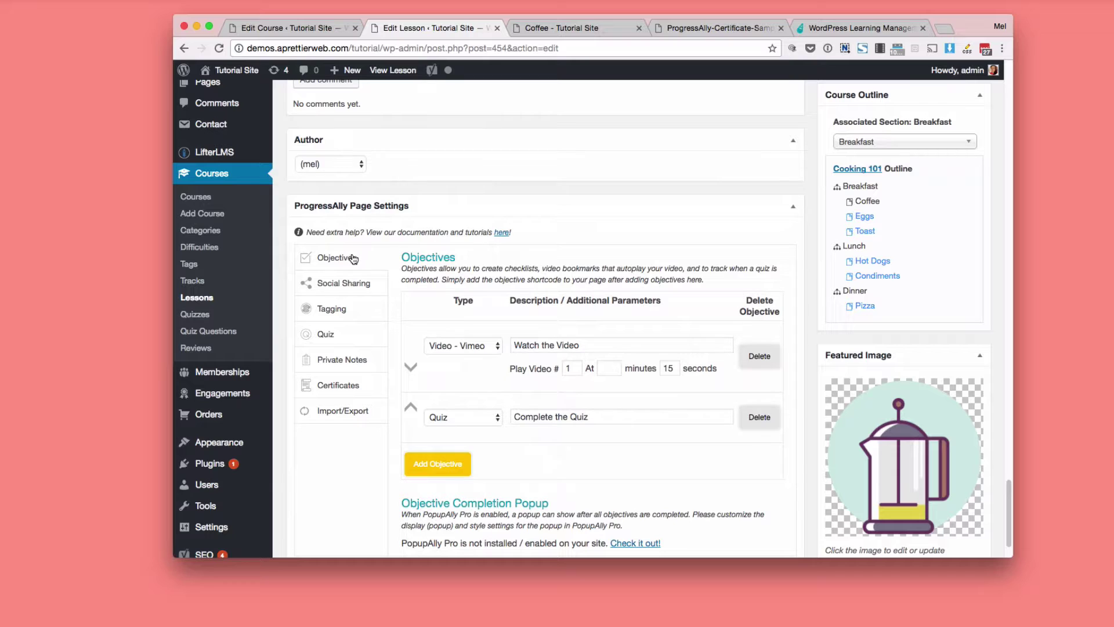
pyautogui.scroll(-1, 482, 309)
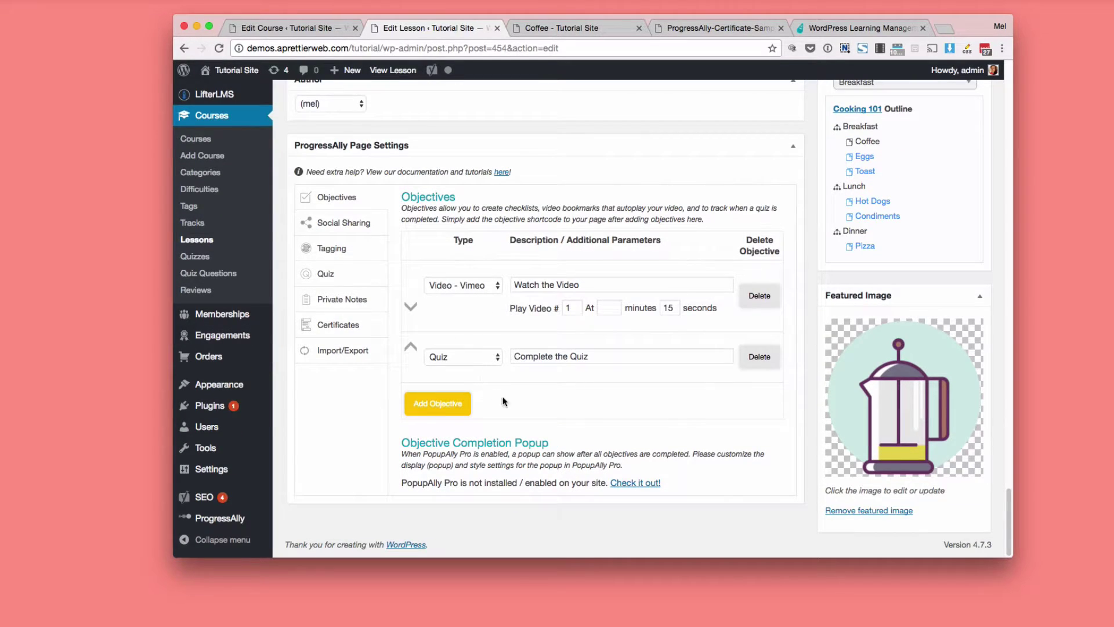
# Add a third objective of type Quiz with the description 'Enter Some text'.
pyautogui.click(442, 403)
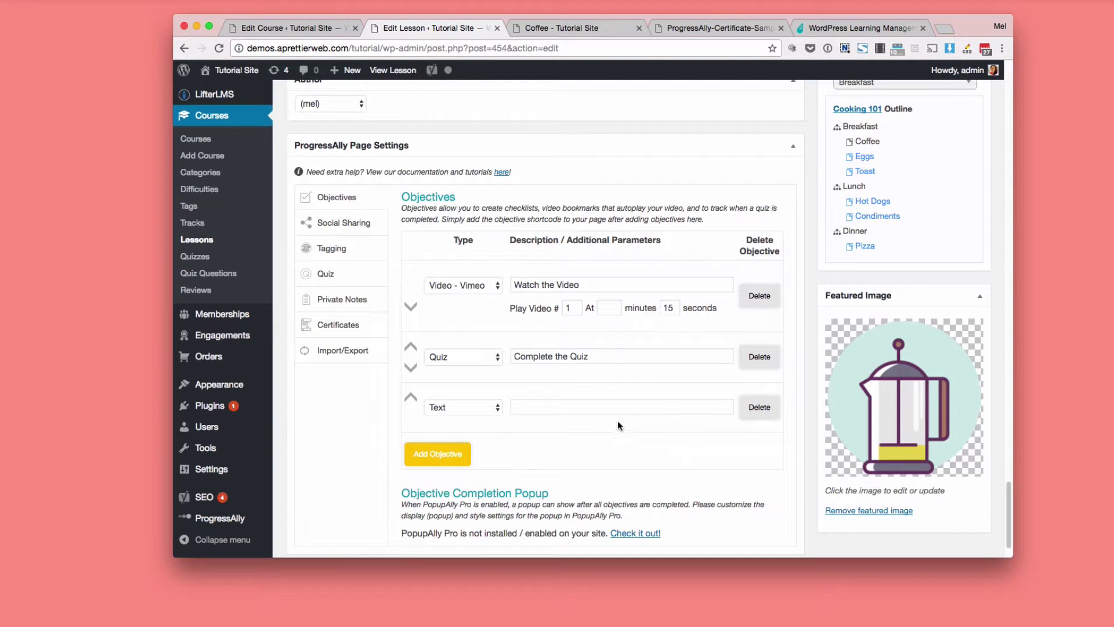
pyautogui.click(480, 406)
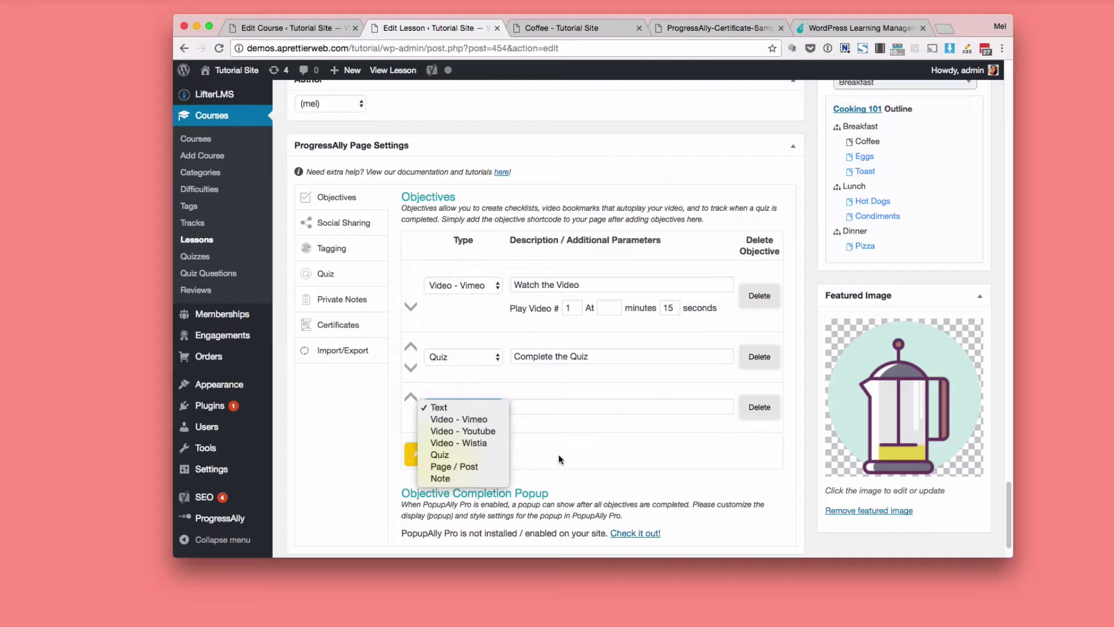
pyautogui.click(527, 420)
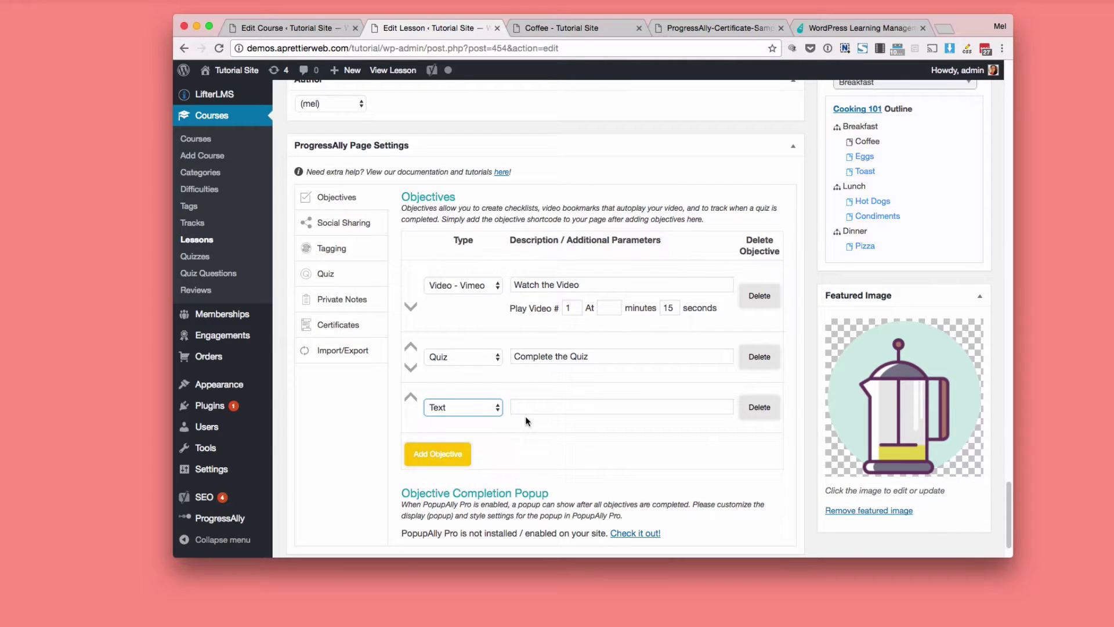
pyautogui.press('q')
pyautogui.press('Tab')
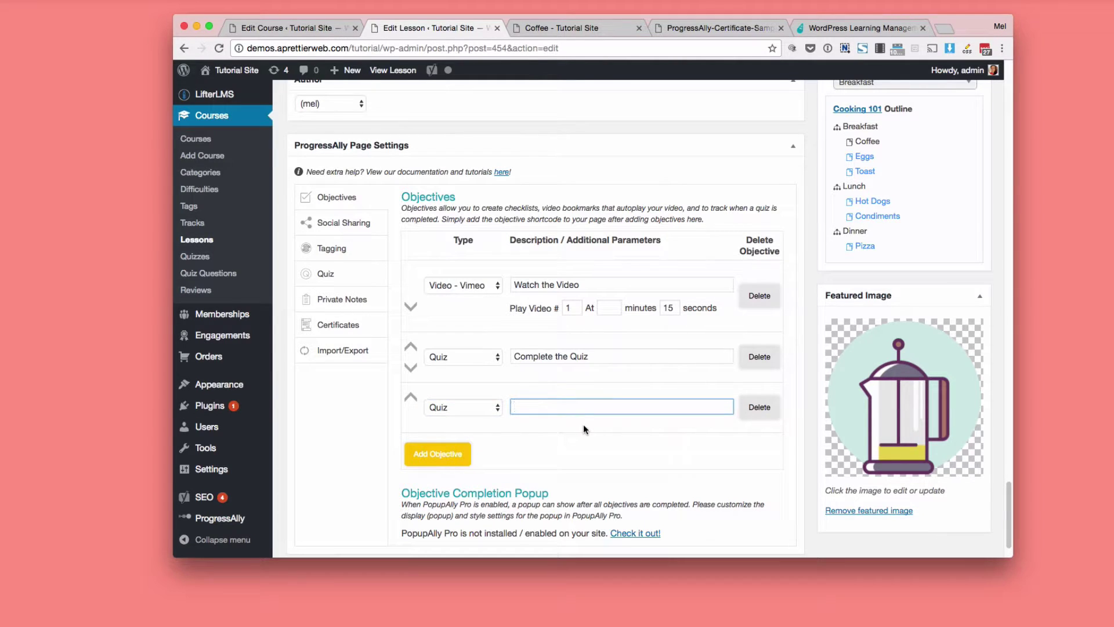
pyautogui.write('Enter Some text')
pyautogui.scroll(-2, 580, 451)
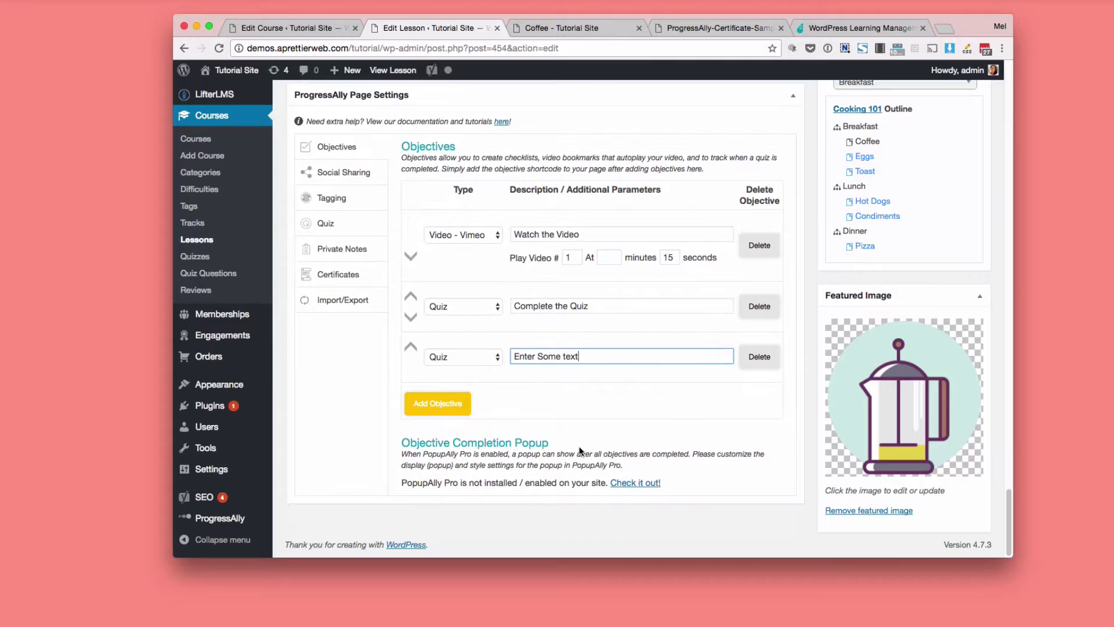
# Inspect the Social Sharing share link URL, then bring up the lesson's Quiz settings.
pyautogui.click(336, 179)
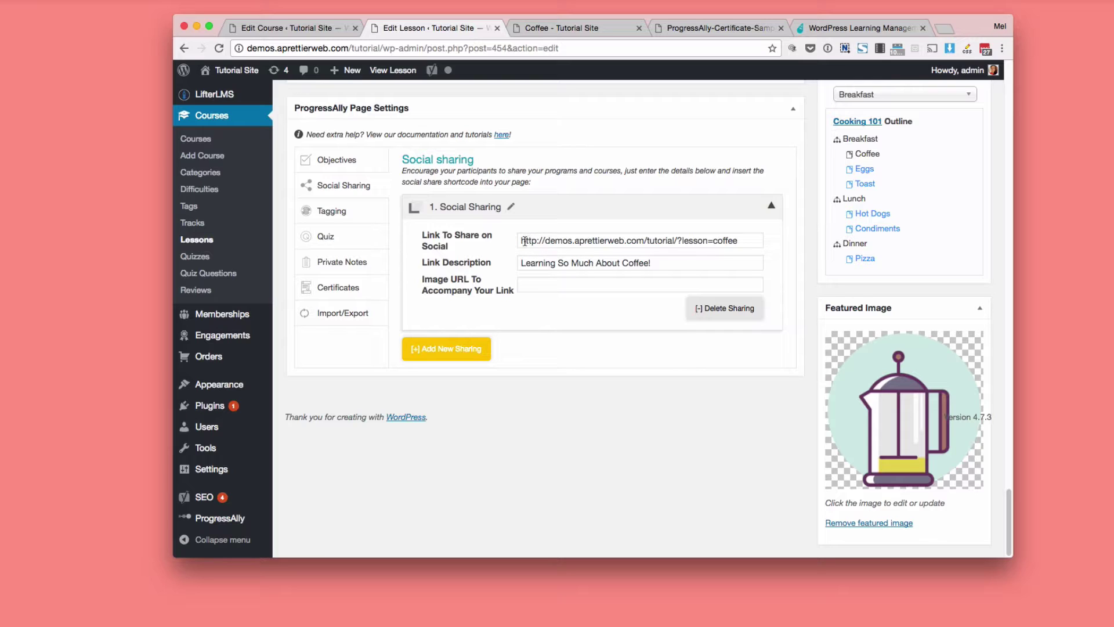
pyautogui.moveTo(521, 244); pyautogui.dragTo(704, 257)
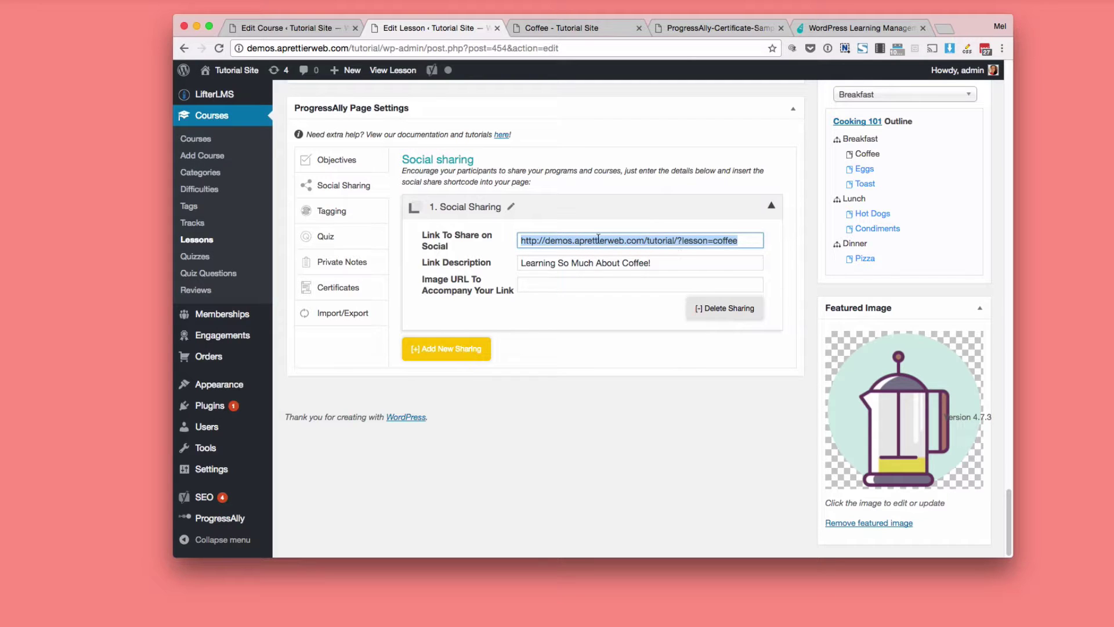
pyautogui.click(568, 226)
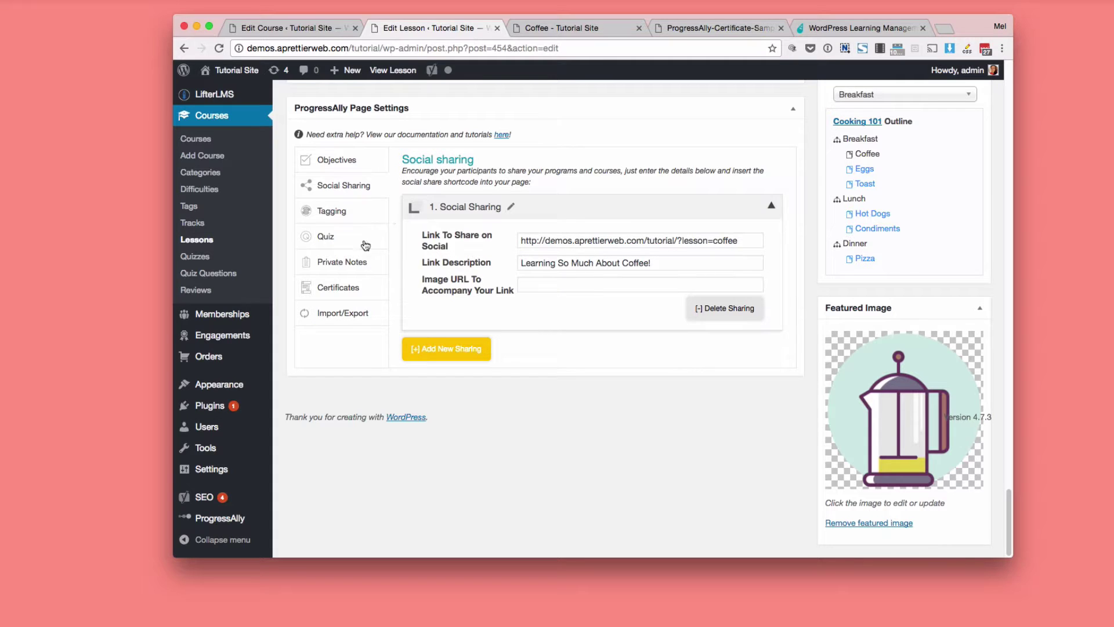
pyautogui.click(319, 237)
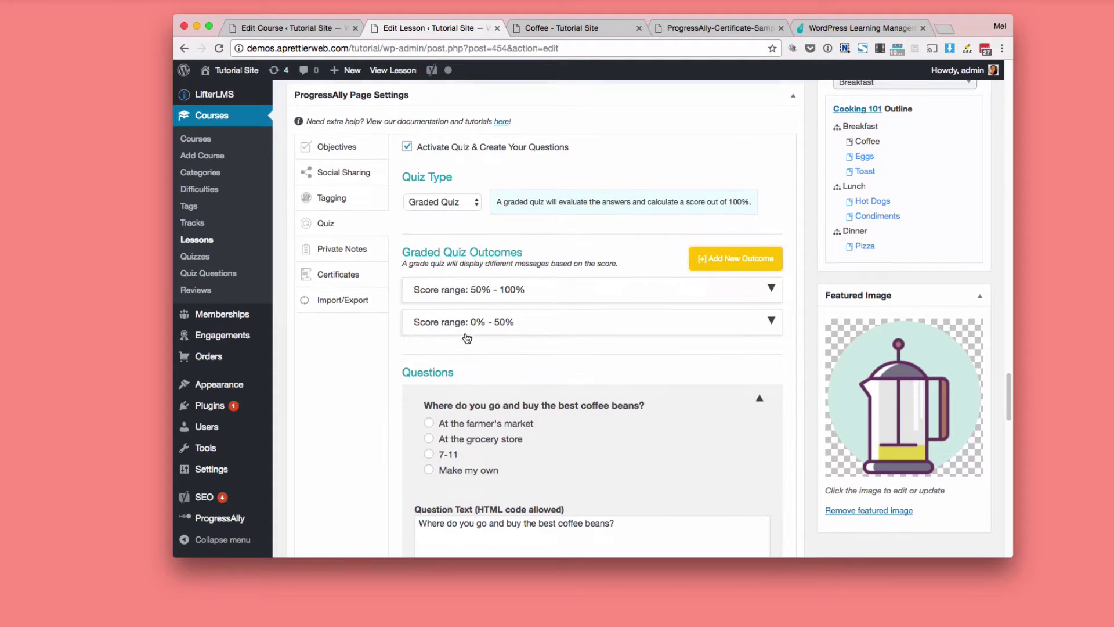
pyautogui.scroll(-1, 465, 335)
pyautogui.scroll(1, 447, 211)
pyautogui.click(437, 187)
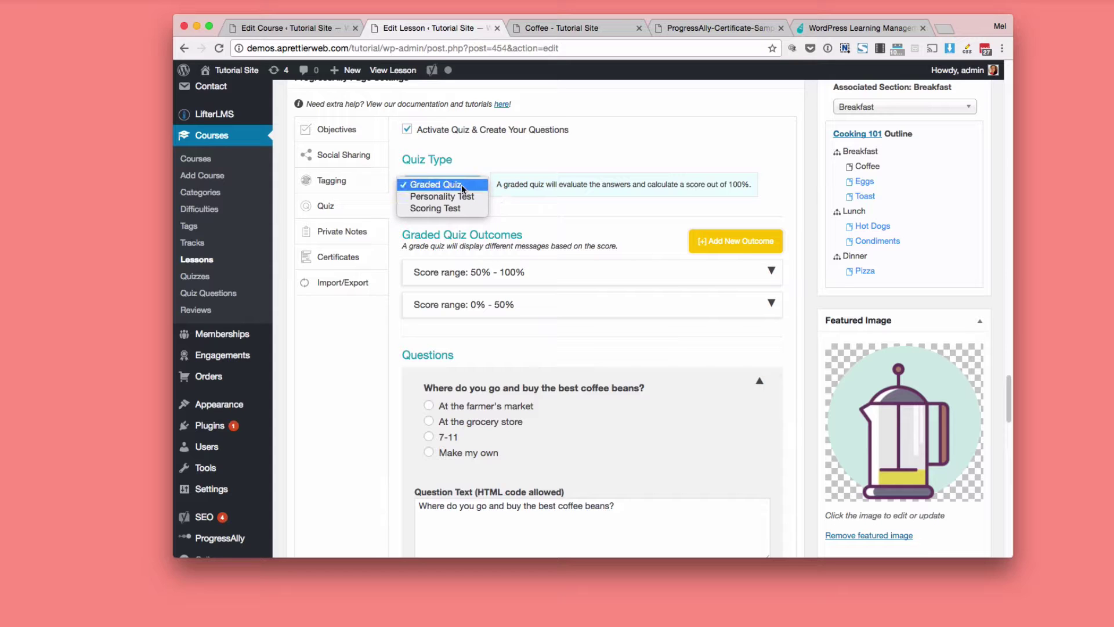
pyautogui.click(492, 163)
pyautogui.scroll(-2, 563, 300)
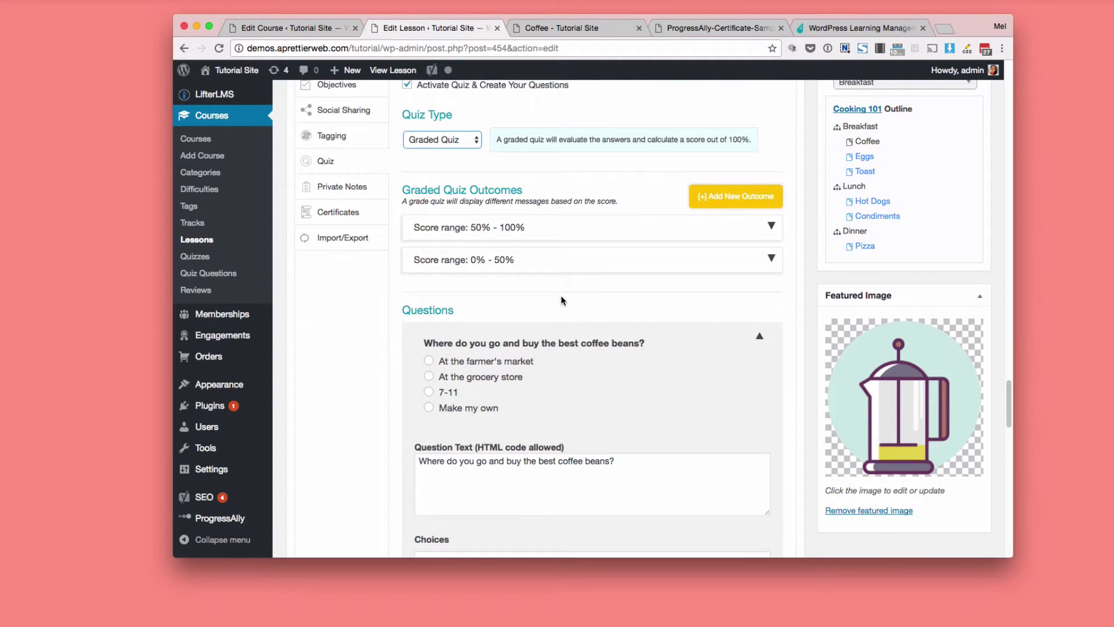
pyautogui.scroll(-4, 562, 300)
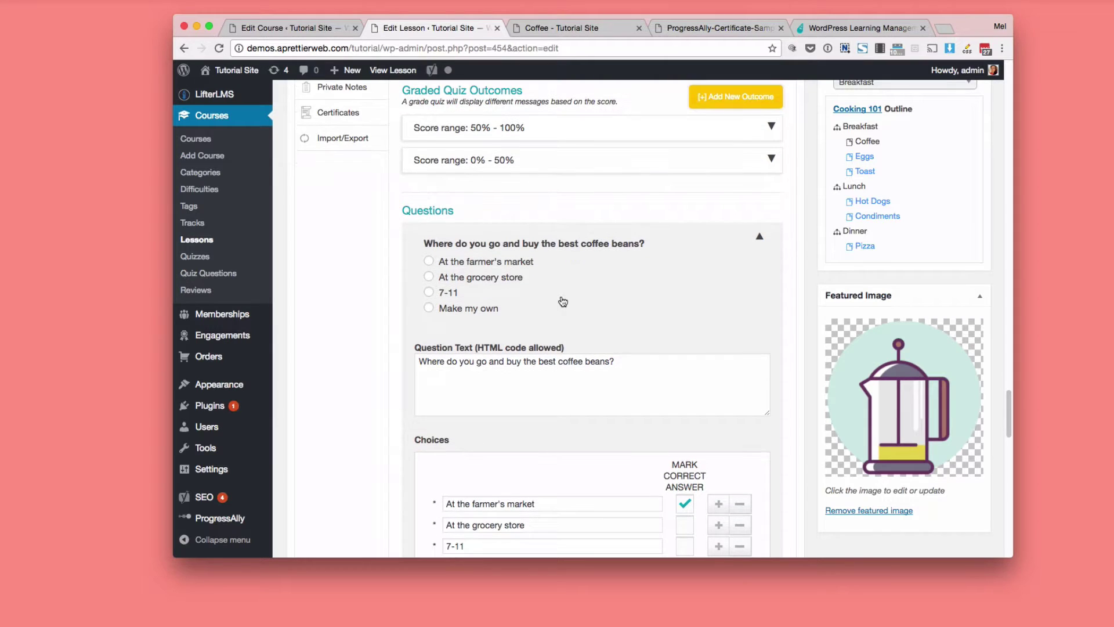
pyautogui.scroll(1, 509, 203)
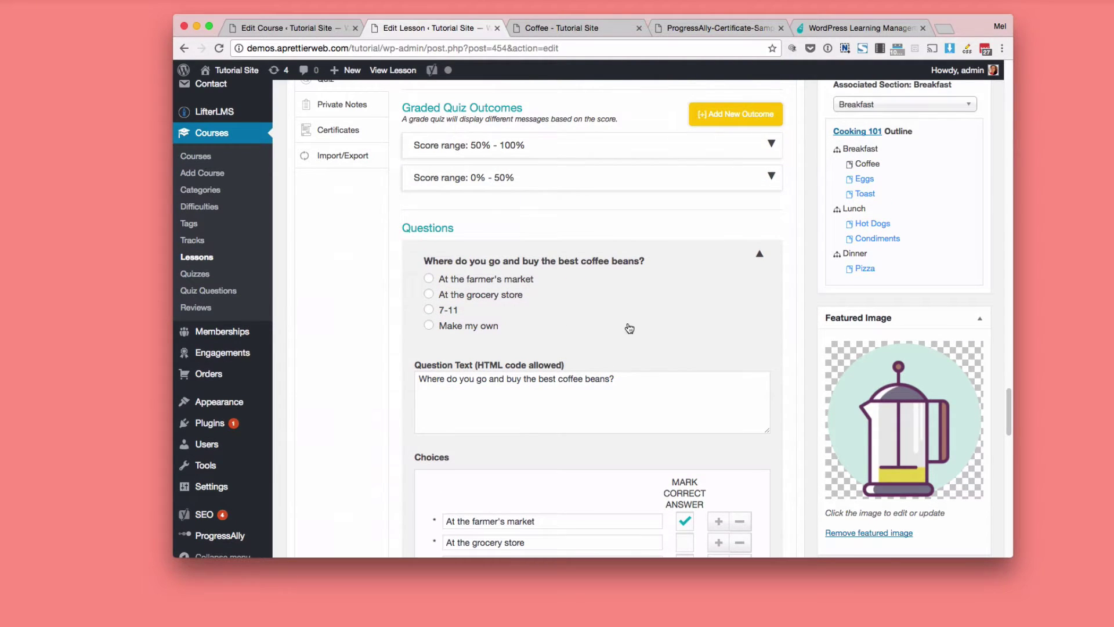
pyautogui.scroll(-6, 628, 324)
pyautogui.scroll(-20, 620, 334)
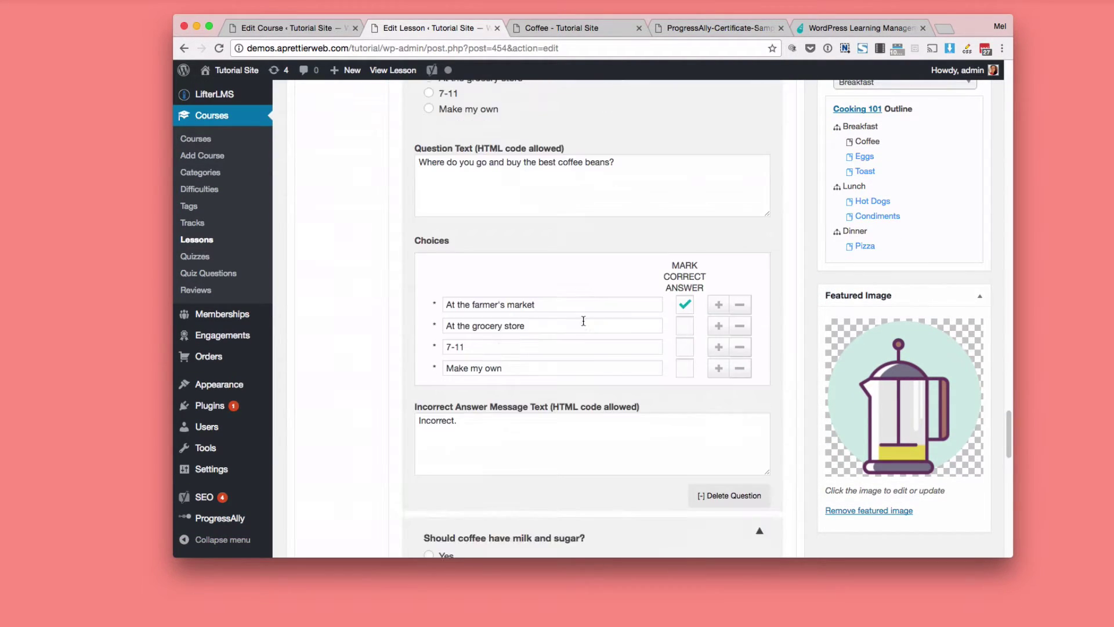
pyautogui.scroll(20, 583, 321)
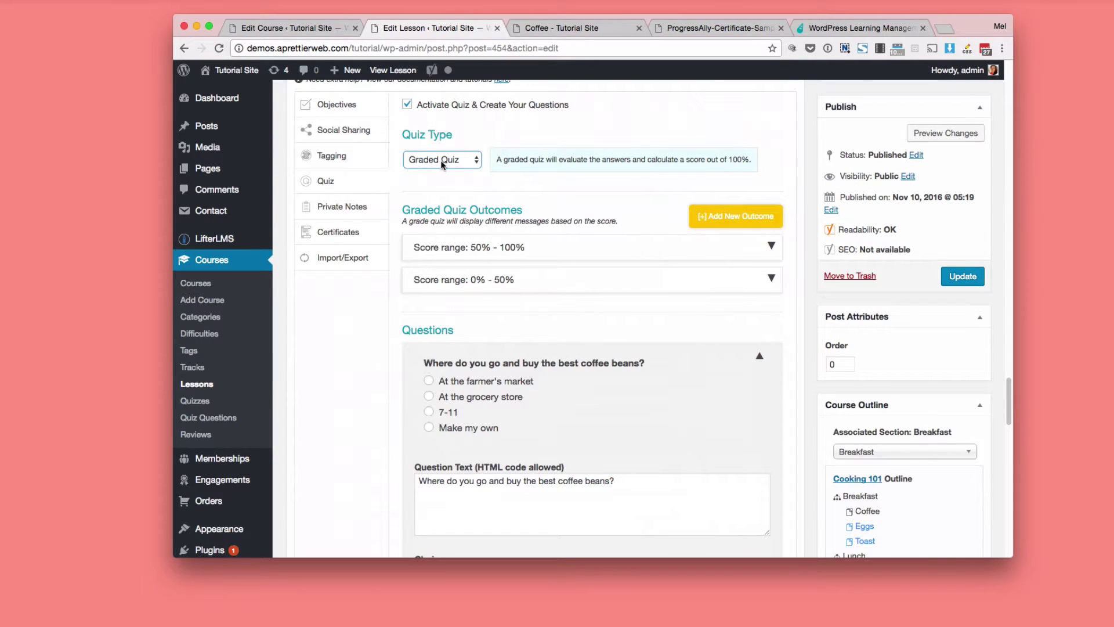
pyautogui.click(442, 161)
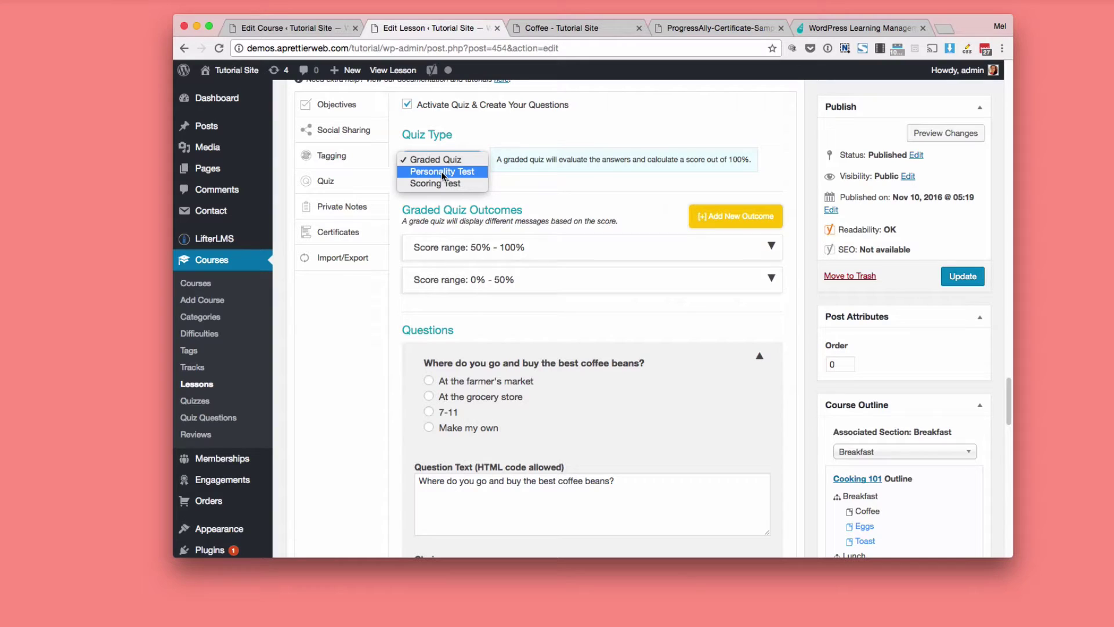
pyautogui.click(516, 136)
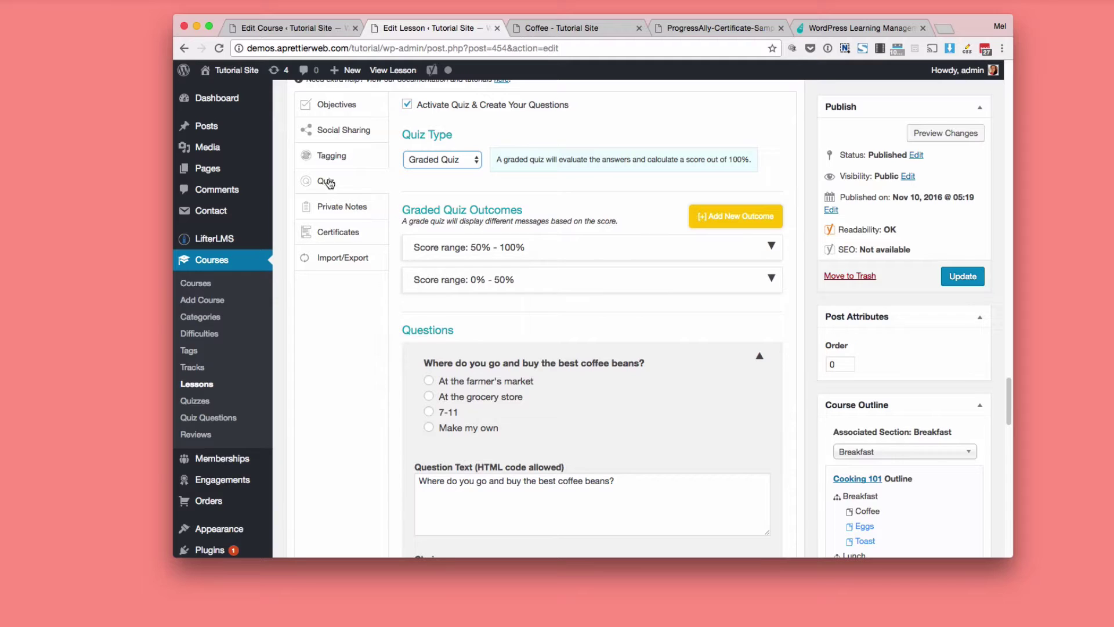
# Look over Private Notes, then the Certificates settings, nudging the recipient name on the preview.
pyautogui.click(349, 210)
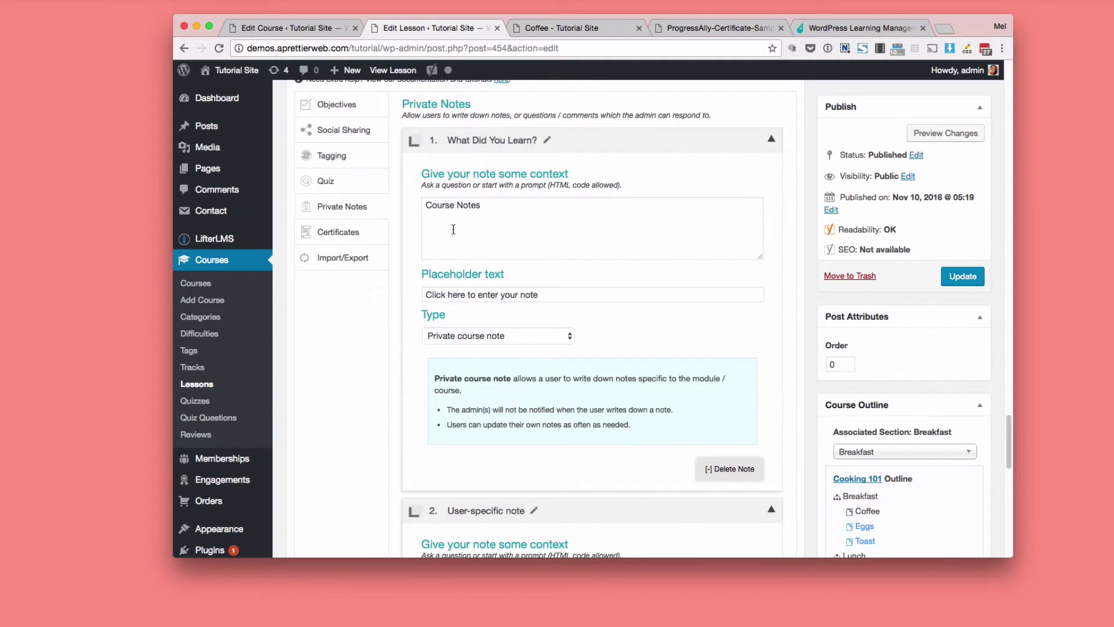
pyautogui.scroll(-3, 411, 323)
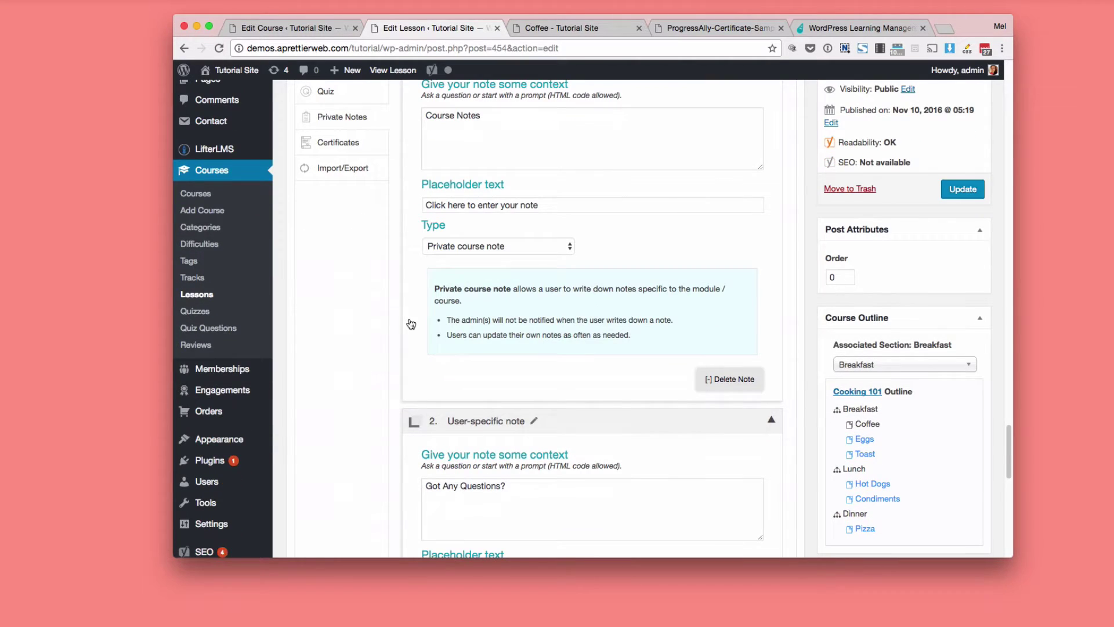
pyautogui.scroll(2, 517, 455)
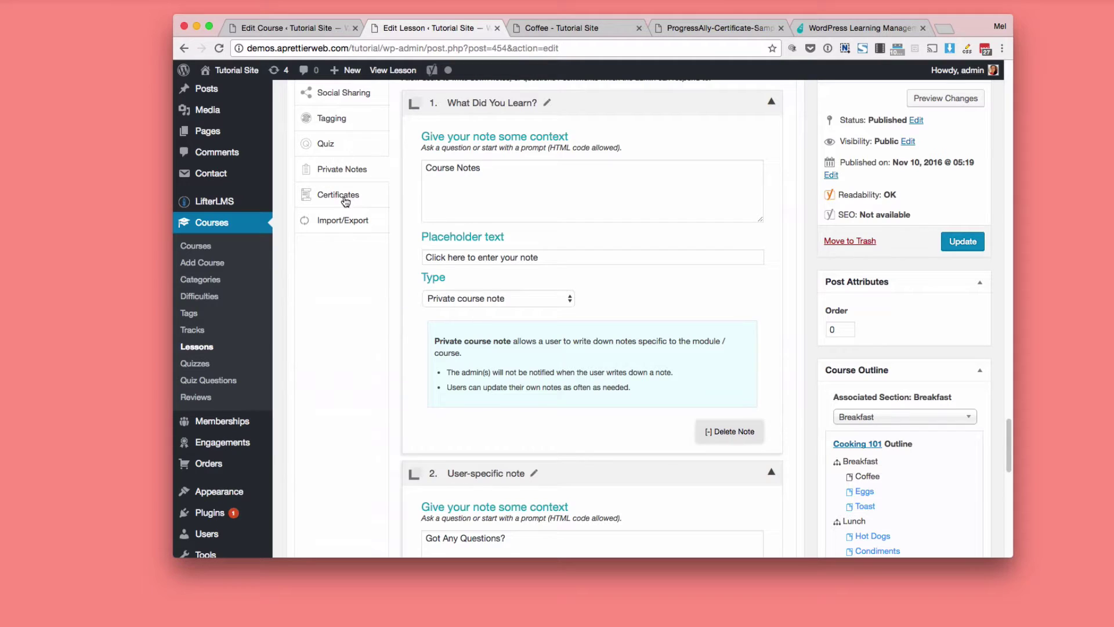
pyautogui.click(346, 199)
pyautogui.scroll(-1, 526, 402)
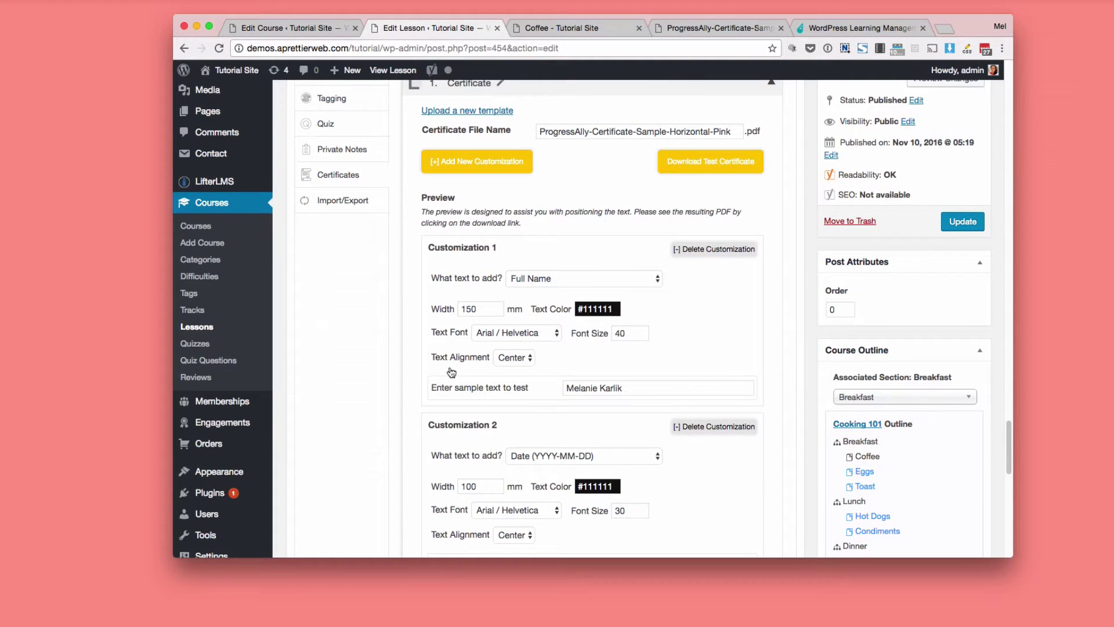
pyautogui.scroll(-5, 452, 372)
pyautogui.scroll(-7, 451, 372)
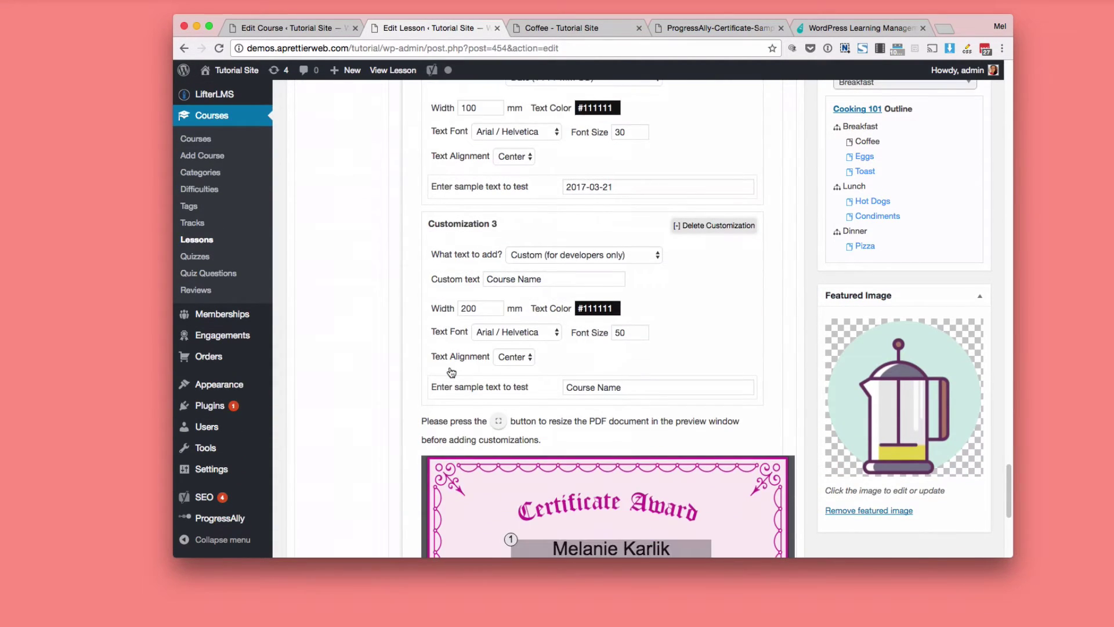
pyautogui.moveTo(531, 369); pyautogui.dragTo(532, 369)
pyautogui.scroll(9, 446, 320)
pyautogui.scroll(4, 447, 323)
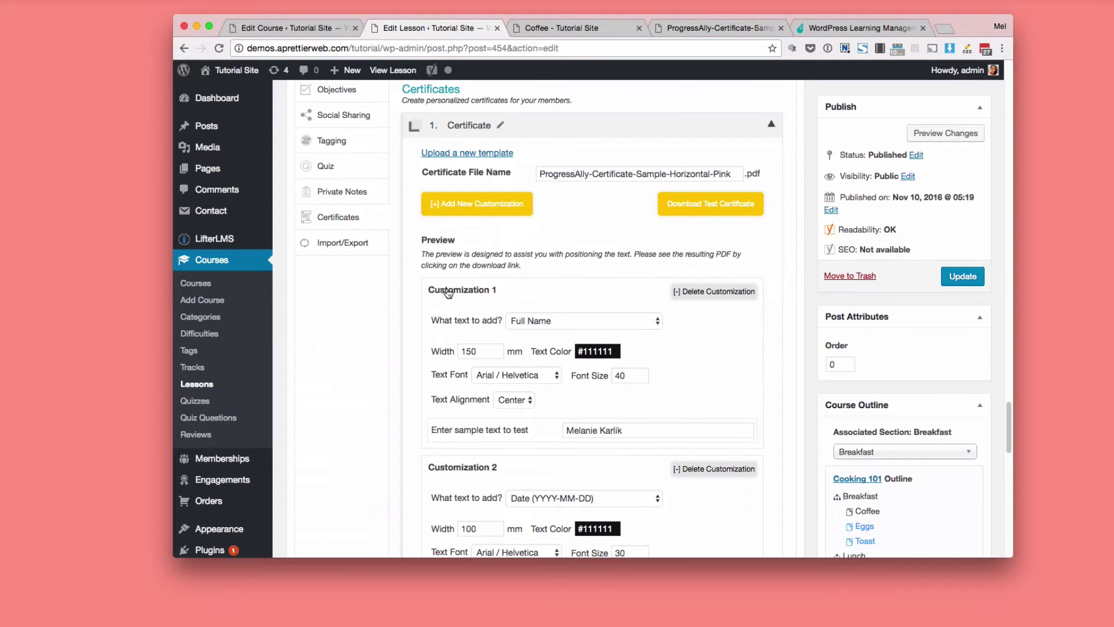
pyautogui.scroll(-15, 449, 292)
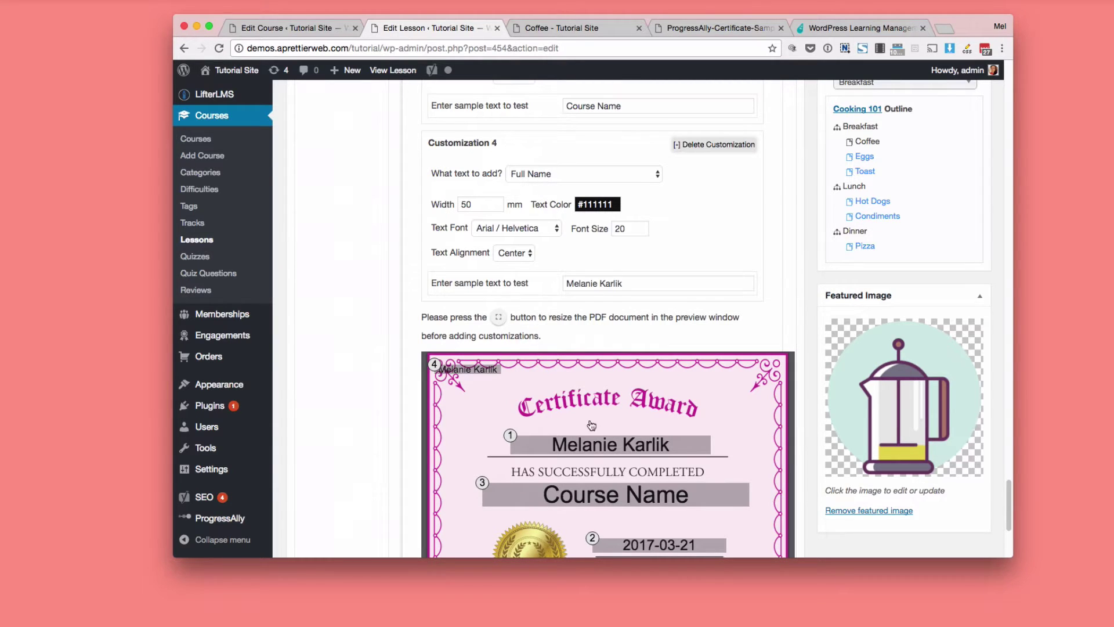
# Set Customization 4 to Last Name, position its label, then delete that customization.
pyautogui.click(549, 176)
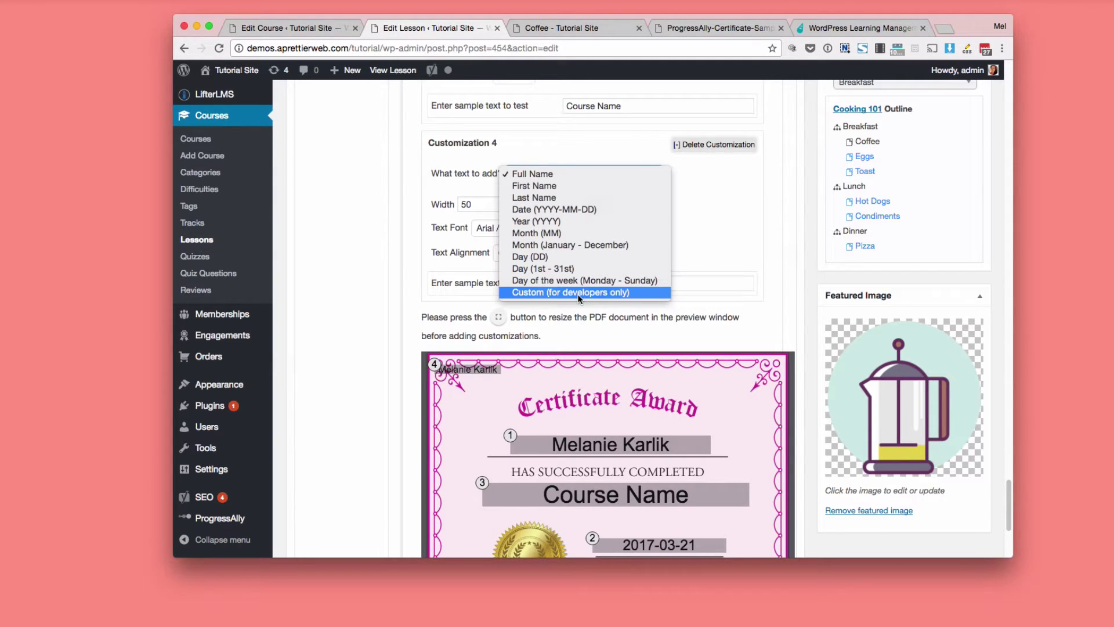
pyautogui.click(554, 200)
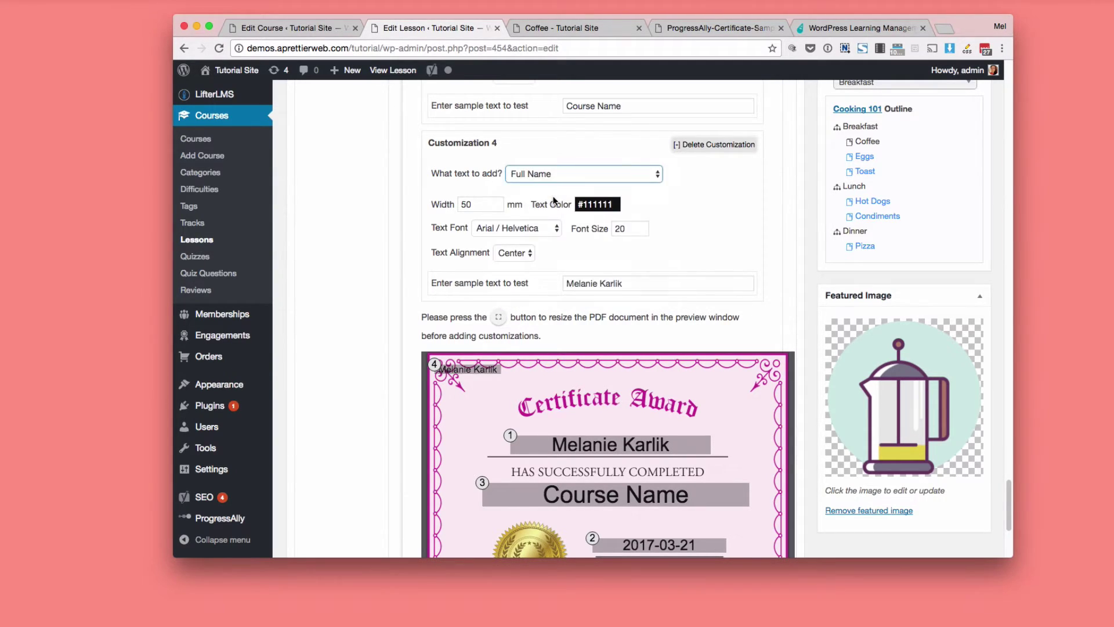
pyautogui.moveTo(454, 378); pyautogui.dragTo(493, 398)
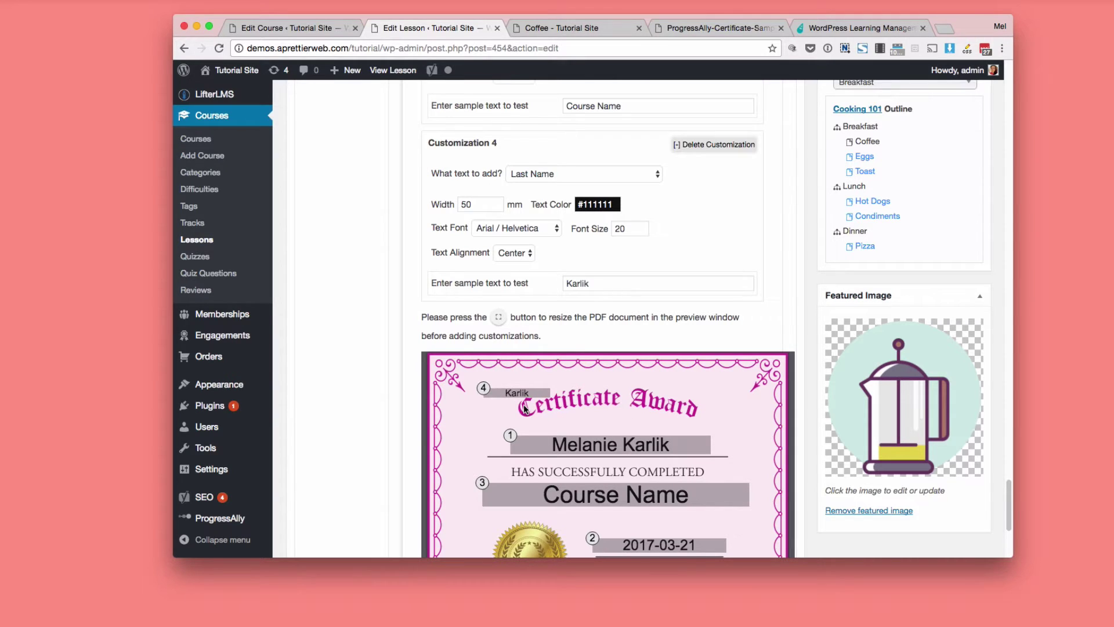
pyautogui.click(714, 144)
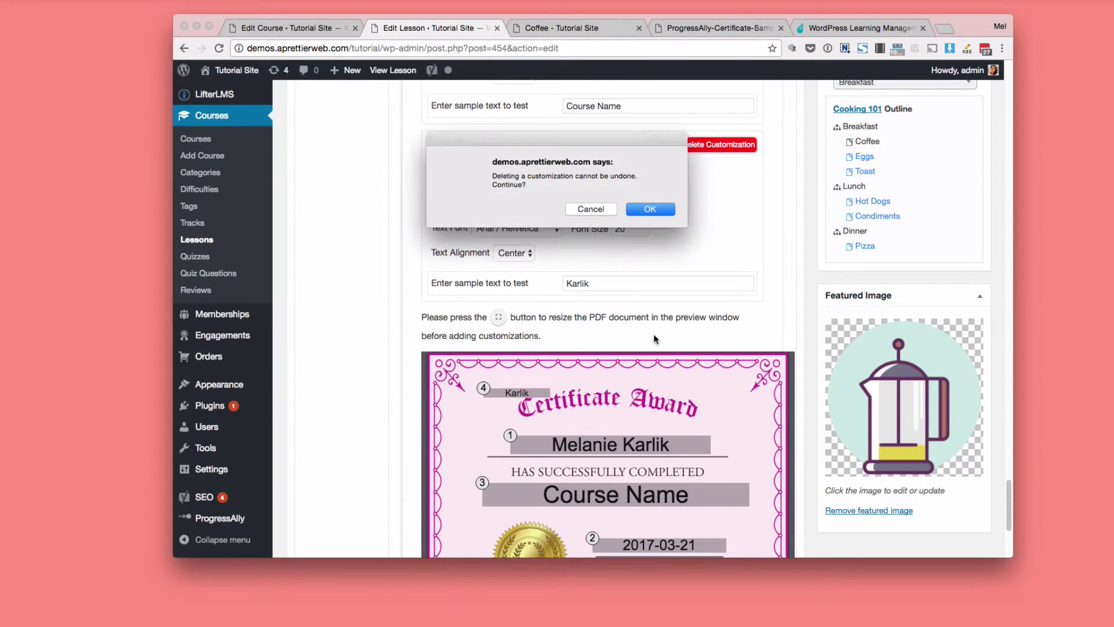
pyautogui.click(650, 210)
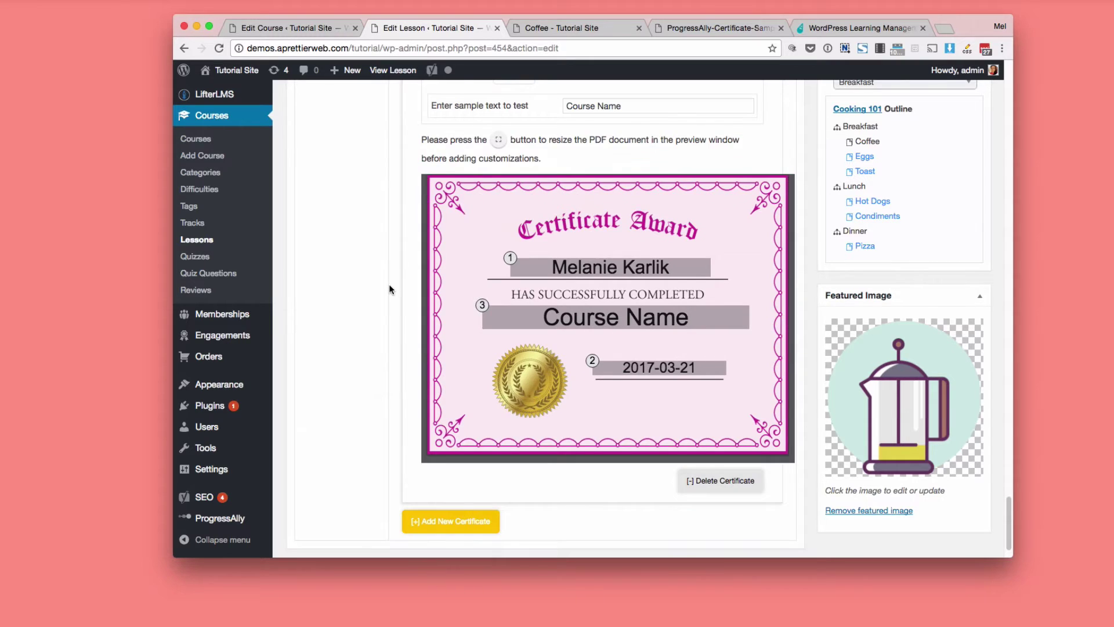
# Insert a blank line above [progressally_objectives] under the Complete the Steps heading.
pyautogui.scroll(10, 389, 284)
pyautogui.scroll(6, 388, 284)
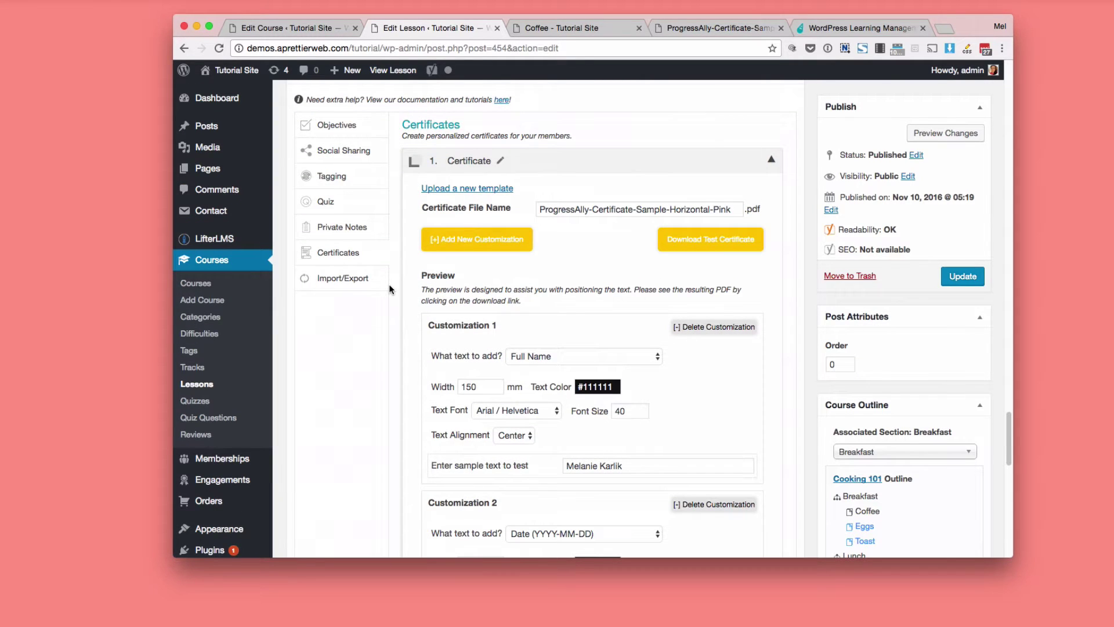
pyautogui.scroll(-15, 482, 358)
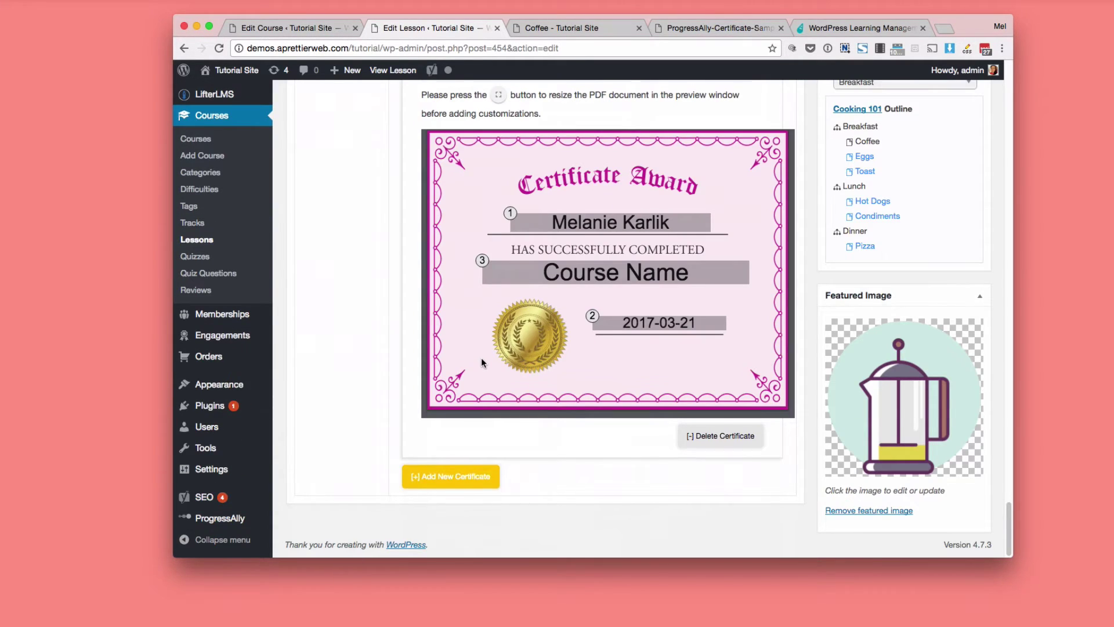
pyautogui.scroll(20, 482, 358)
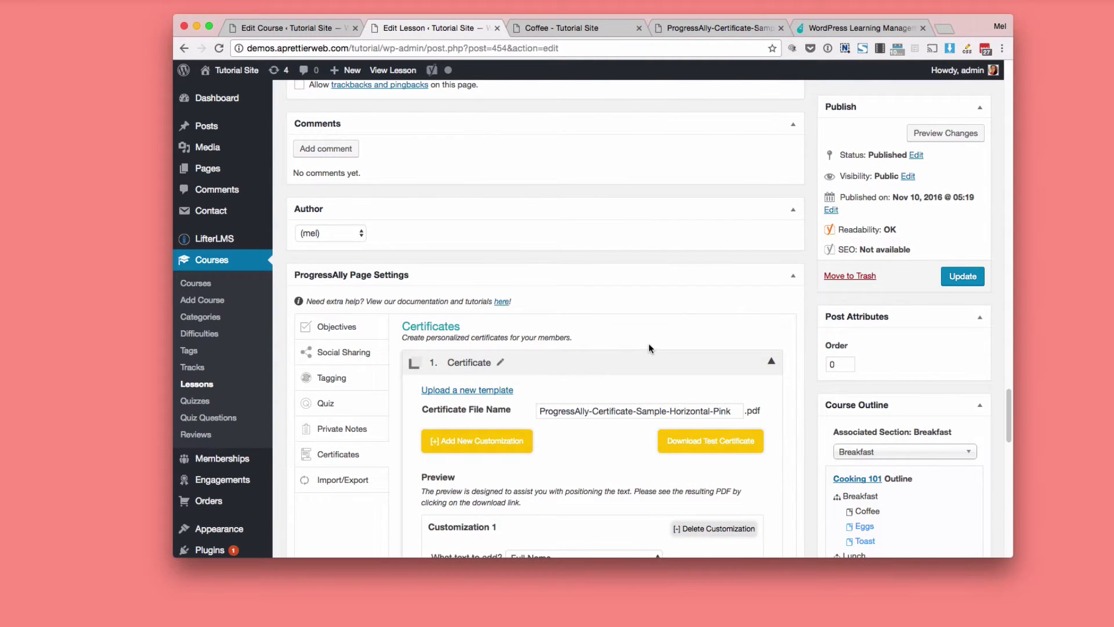
pyautogui.scroll(20, 649, 349)
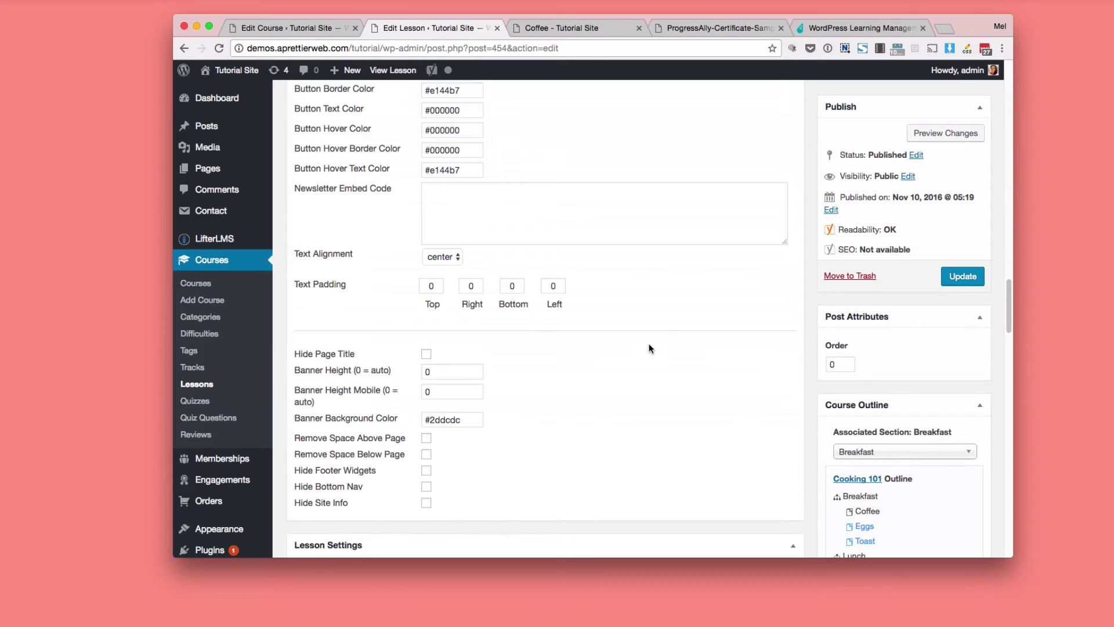
pyautogui.scroll(20, 649, 348)
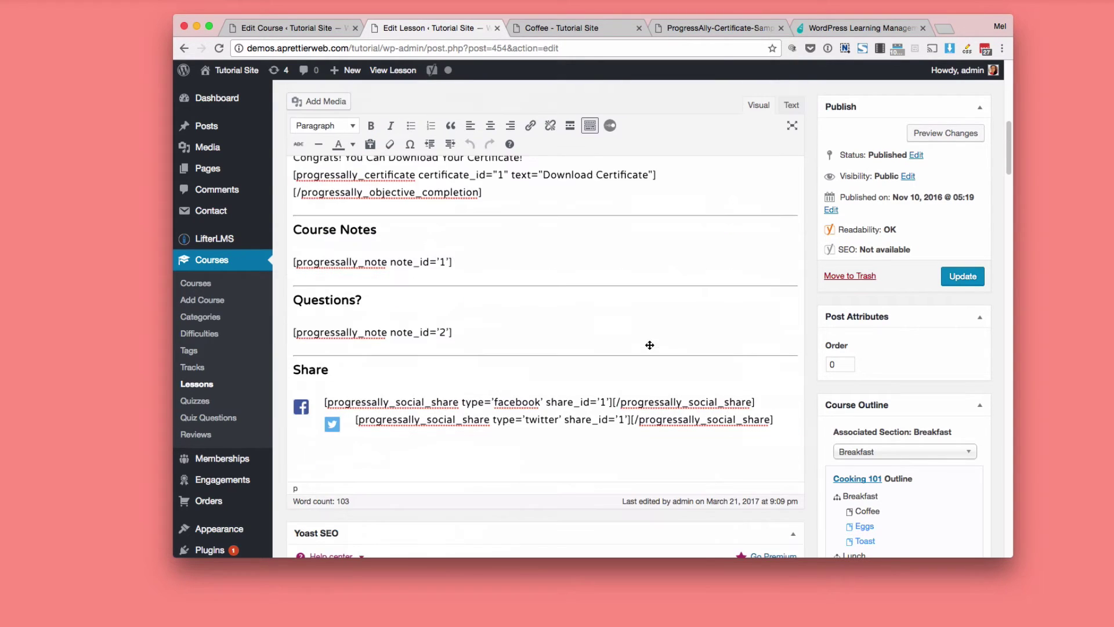
pyautogui.scroll(10, 650, 345)
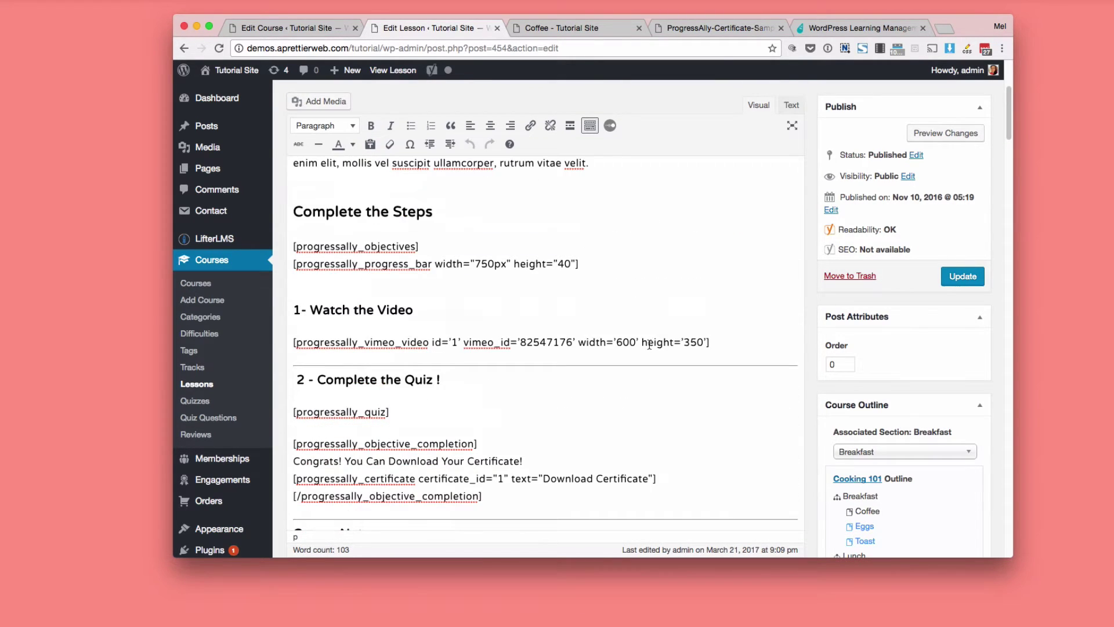
pyautogui.scroll(2, 649, 345)
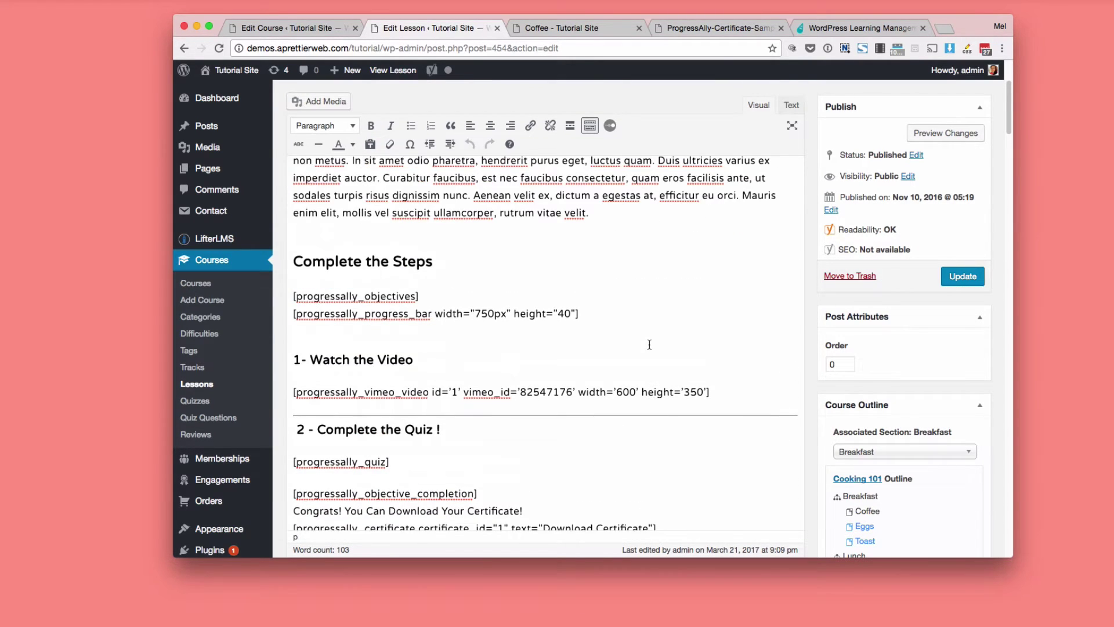
pyautogui.click(294, 297)
pyautogui.press('Return')
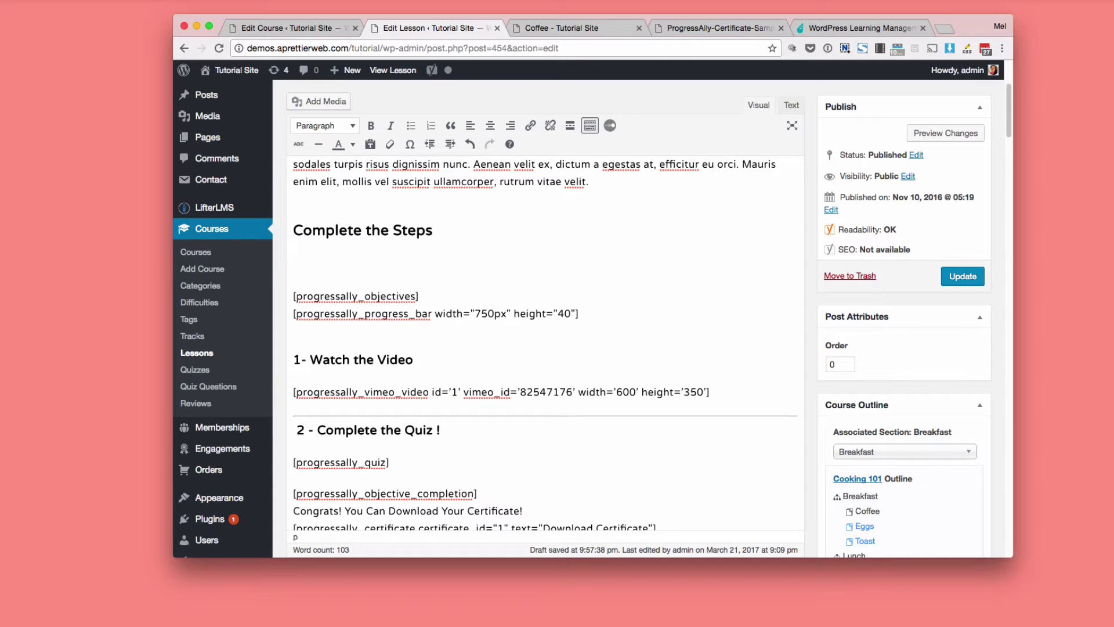
# Insert an Objective List shortcode with the ProgressAlly inserter, then delete the duplicate.
pyautogui.click(610, 127)
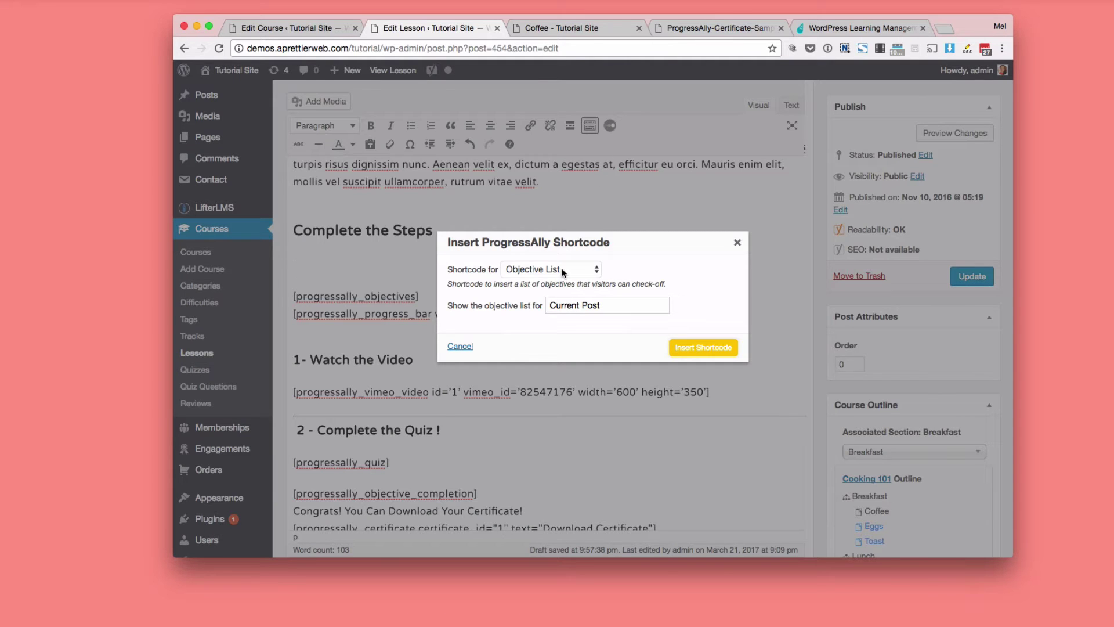
pyautogui.click(693, 354)
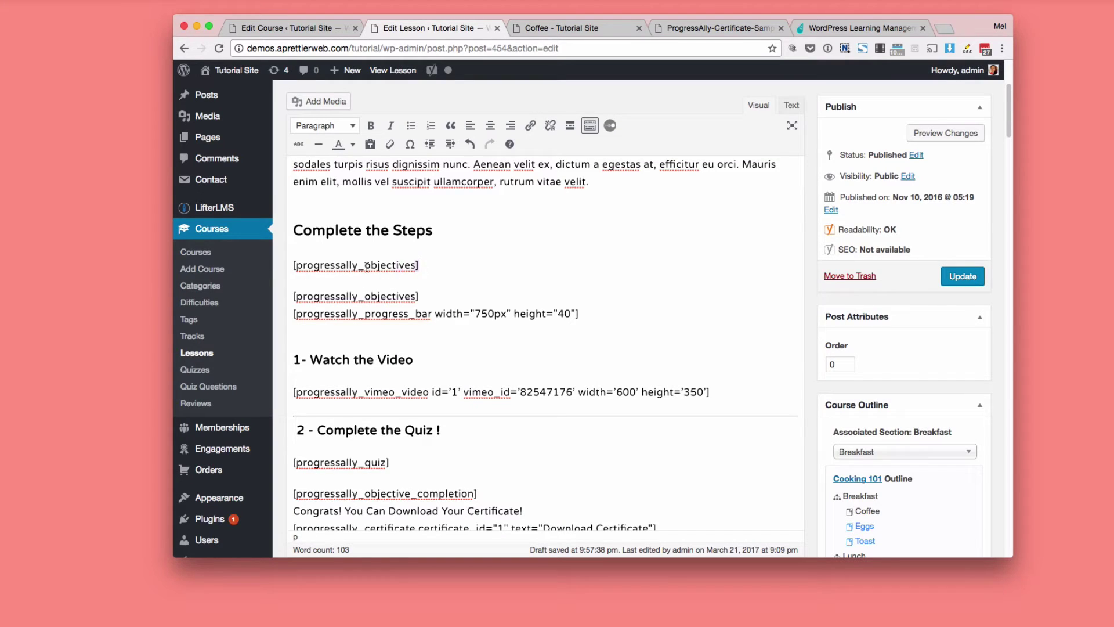
pyautogui.moveTo(420, 265); pyautogui.dragTo(290, 261)
pyautogui.press('BackSpace')
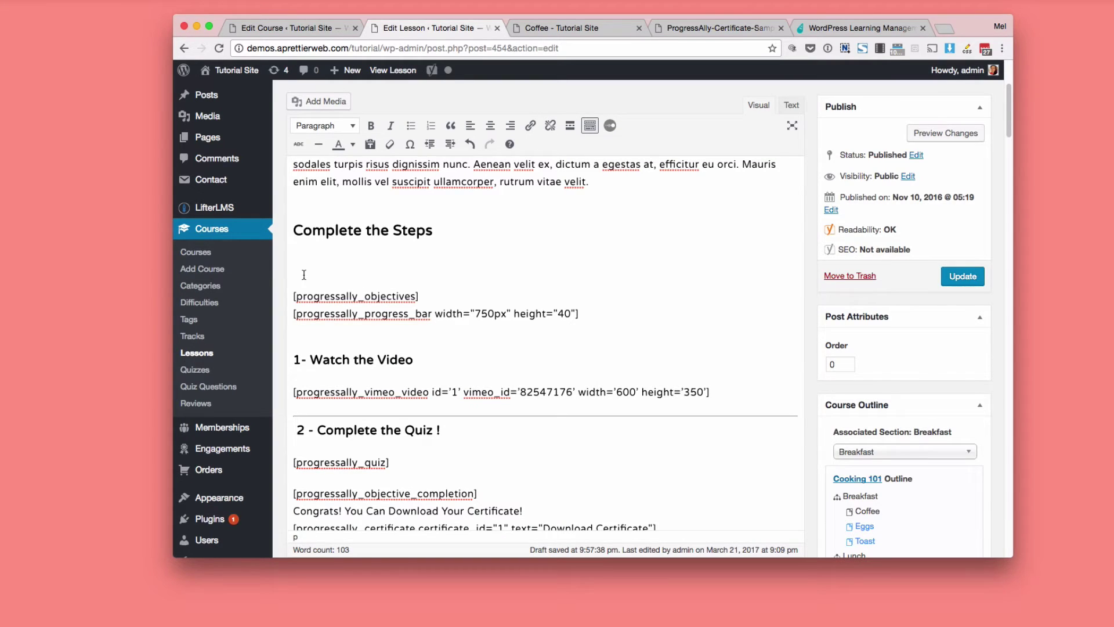
# Insert a Quiz shortcode, [progressally_quiz], above the objectives shortcode.
pyautogui.click(613, 131)
pyautogui.click(582, 271)
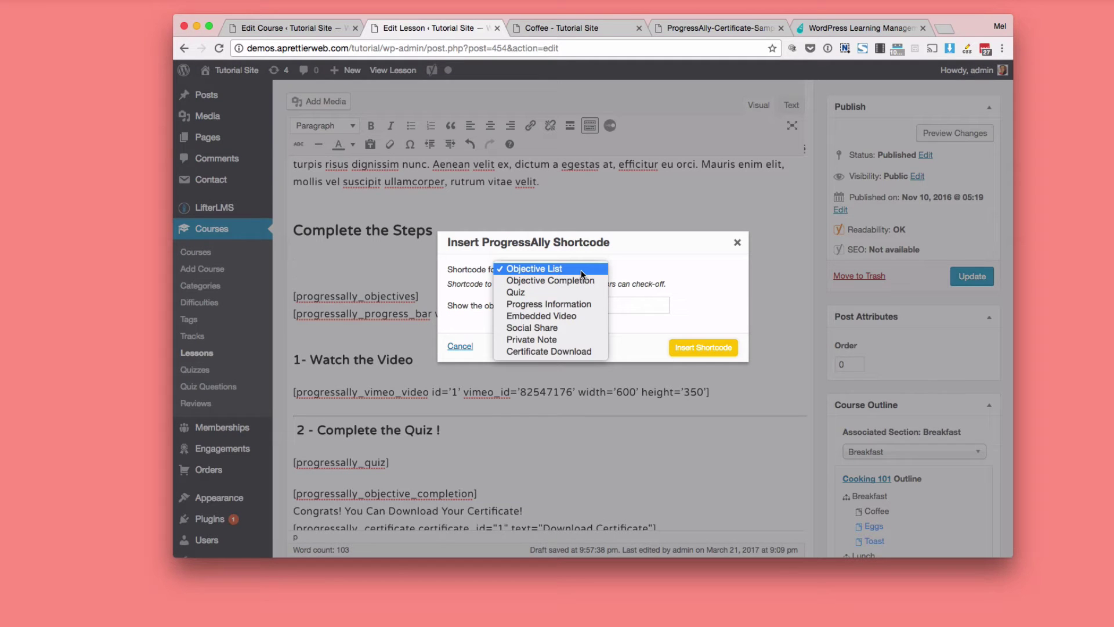
pyautogui.click(635, 342)
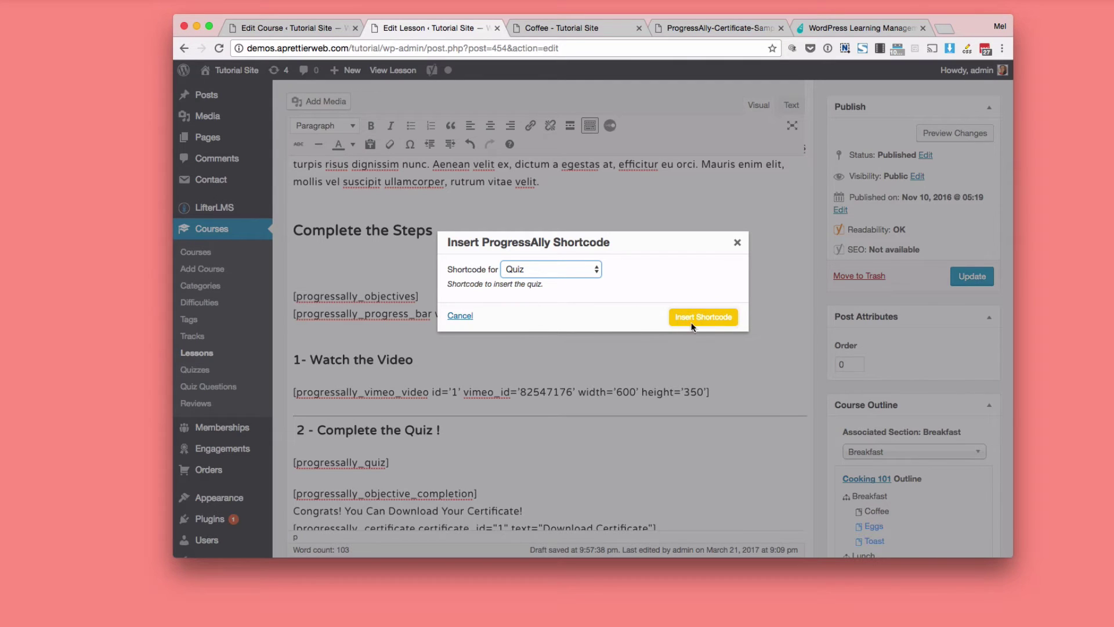
pyautogui.click(689, 323)
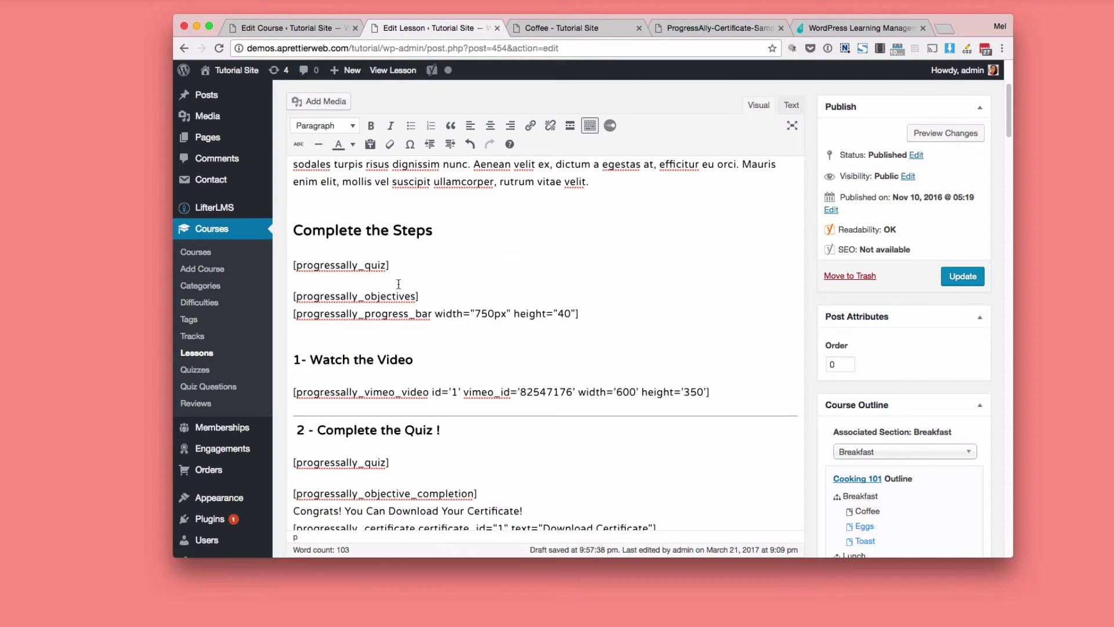
pyautogui.moveTo(390, 265); pyautogui.dragTo(290, 265)
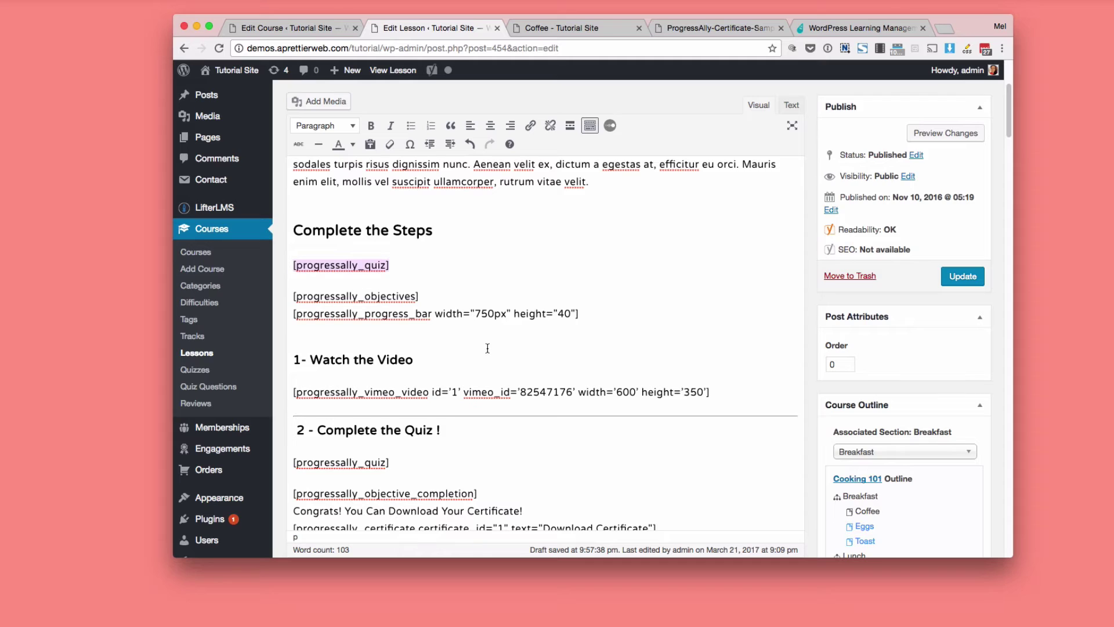
pyautogui.scroll(-3, 488, 349)
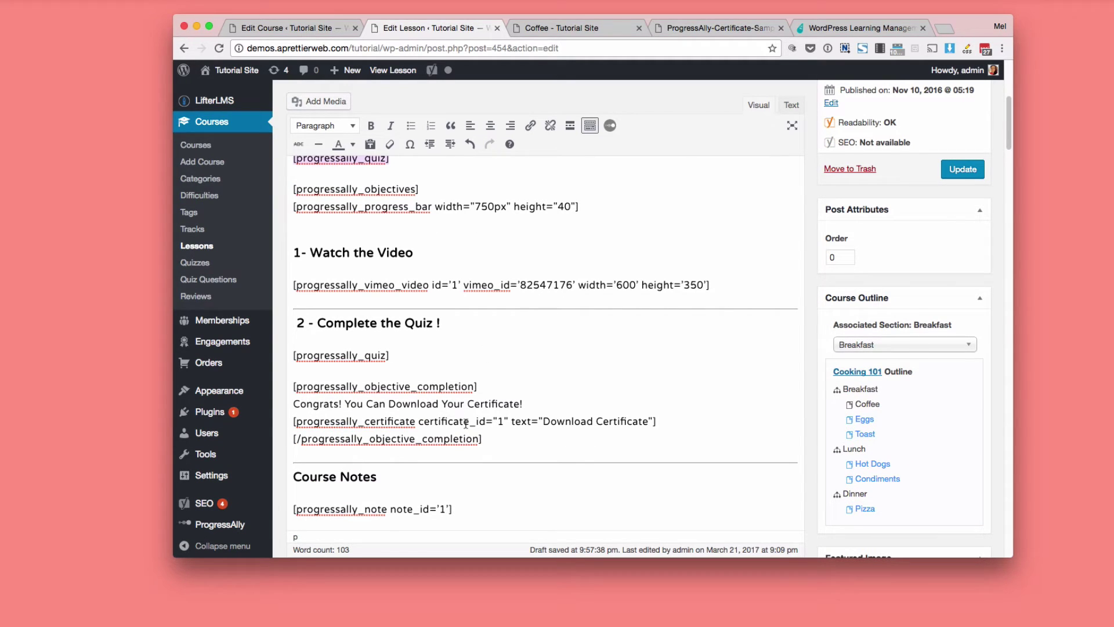
pyautogui.scroll(4, 473, 439)
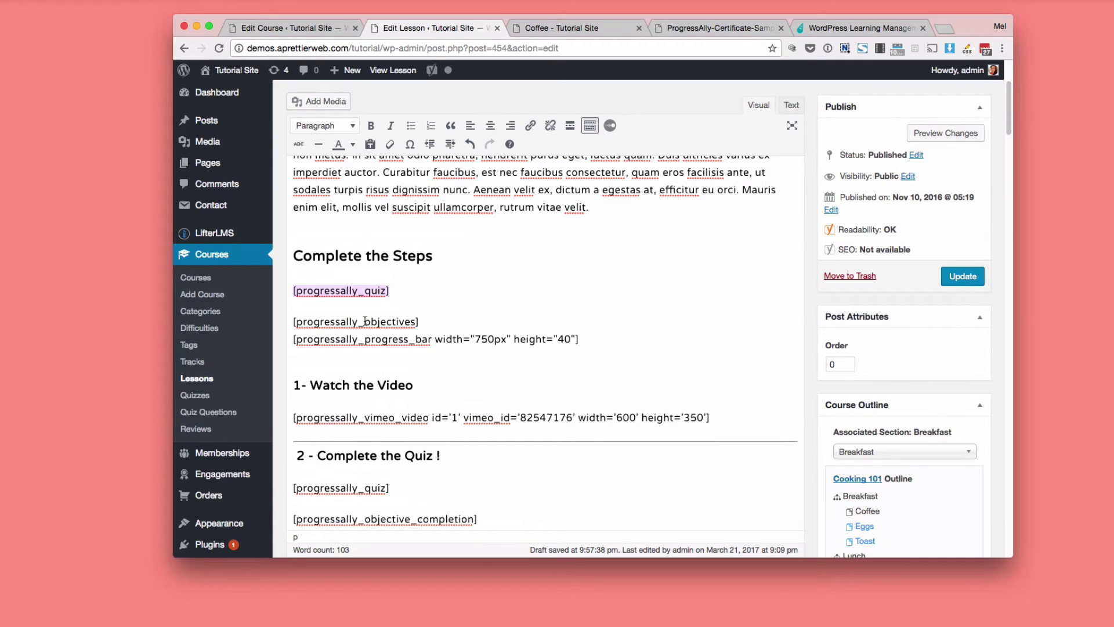
pyautogui.scroll(-2, 394, 369)
pyautogui.scroll(1, 394, 325)
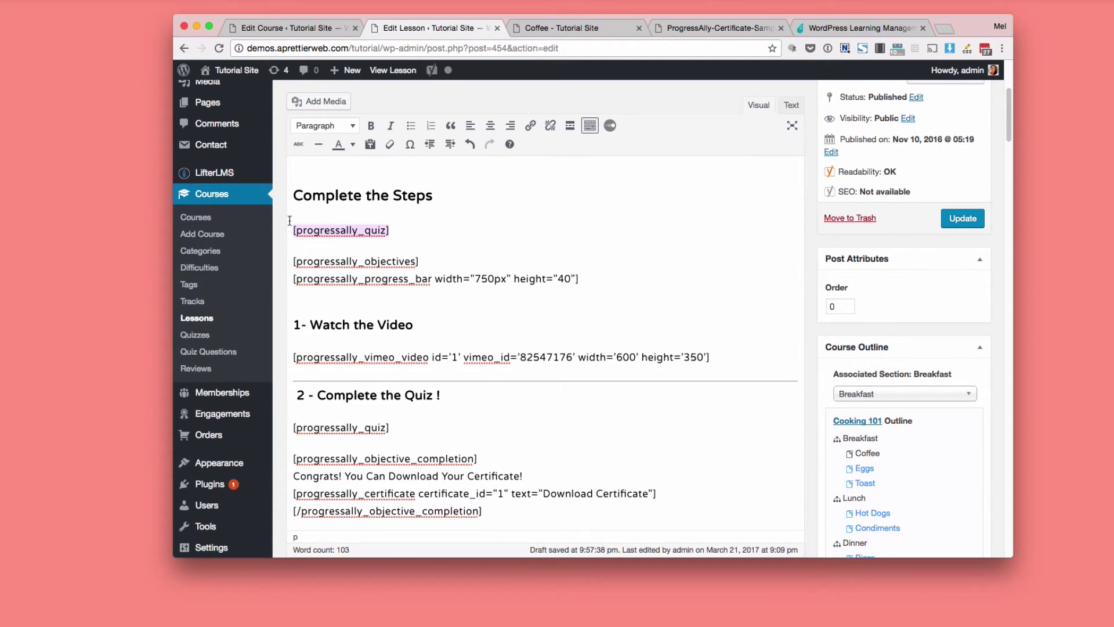
# Delete the quiz shortcode and add a 'Congrats You've Passed!' line below the progress bar.
pyautogui.press('BackSpace')
pyautogui.press('BackSpace')
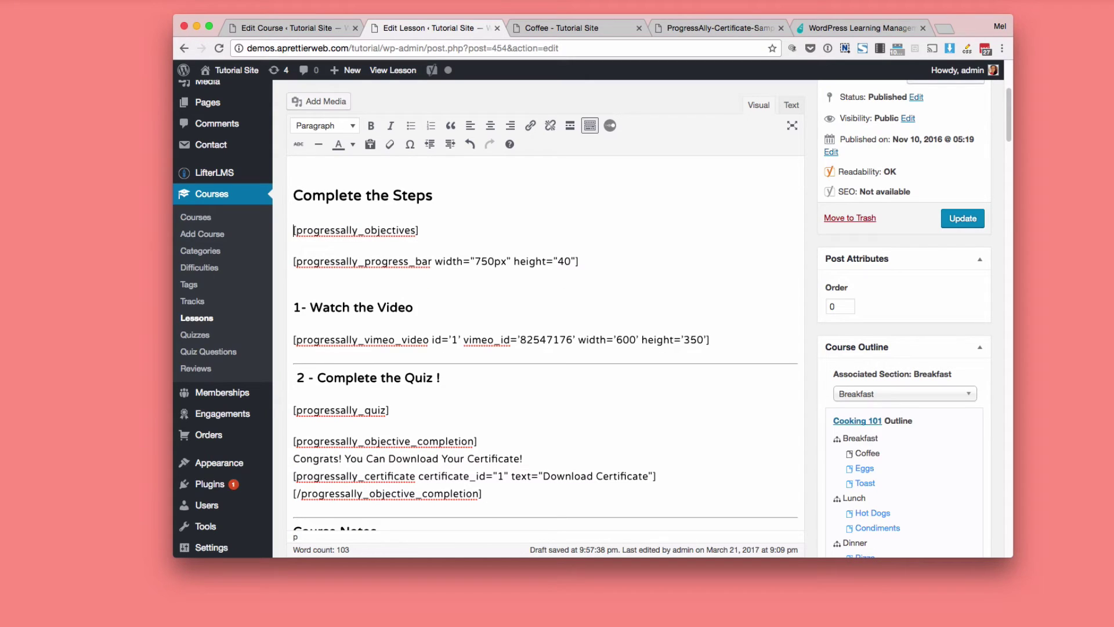
pyautogui.click(293, 307)
pyautogui.click(293, 261)
pyautogui.press('Return')
pyautogui.write('Congrate')
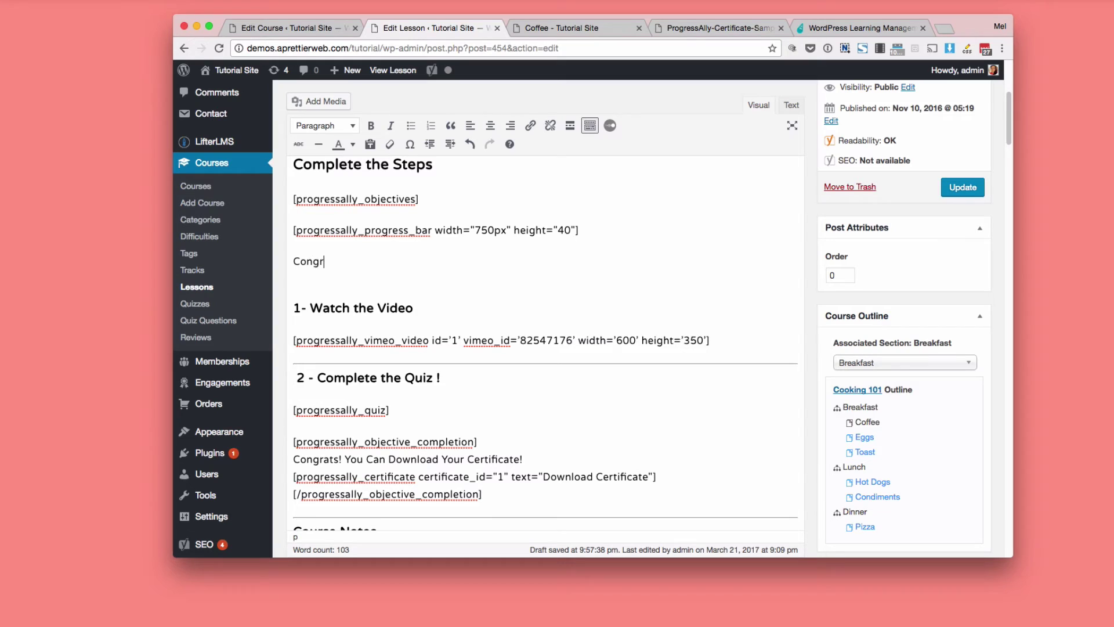
pyautogui.press('BackSpace')
pyautogui.write("s You've Passed!")
# Wrap the Congrats line in a ProgressAlly Objective Completion shortcode, then select the wrapped line.
pyautogui.moveTo(429, 263); pyautogui.dragTo(294, 261)
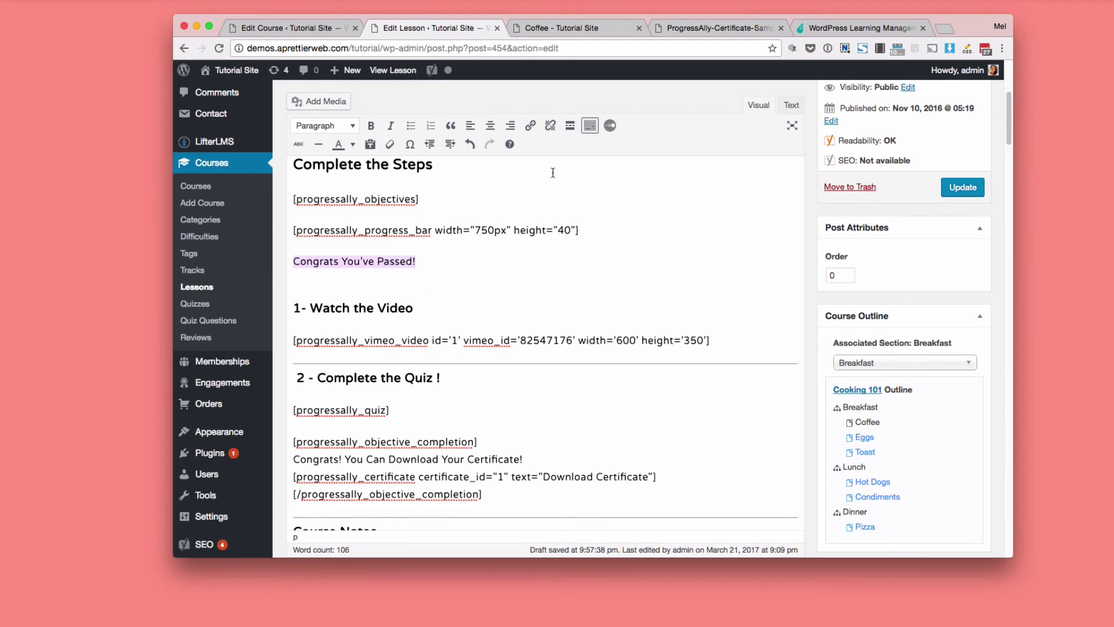
pyautogui.click(612, 127)
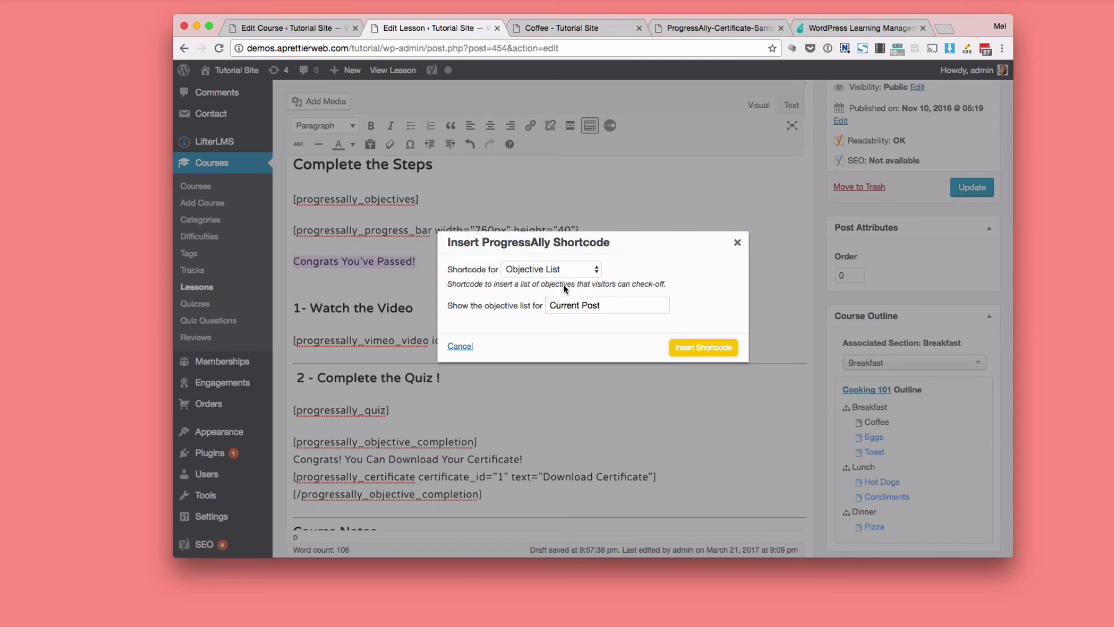
pyautogui.click(556, 269)
pyautogui.click(569, 358)
pyautogui.click(719, 318)
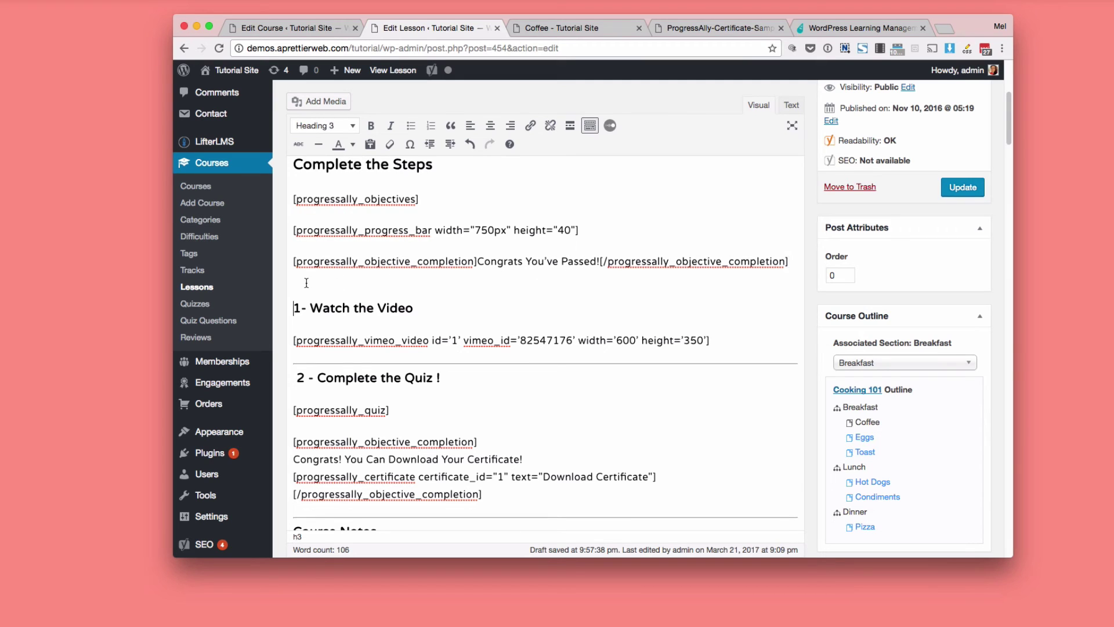
pyautogui.tripleClick(287, 260)
pyautogui.press('BackSpace')
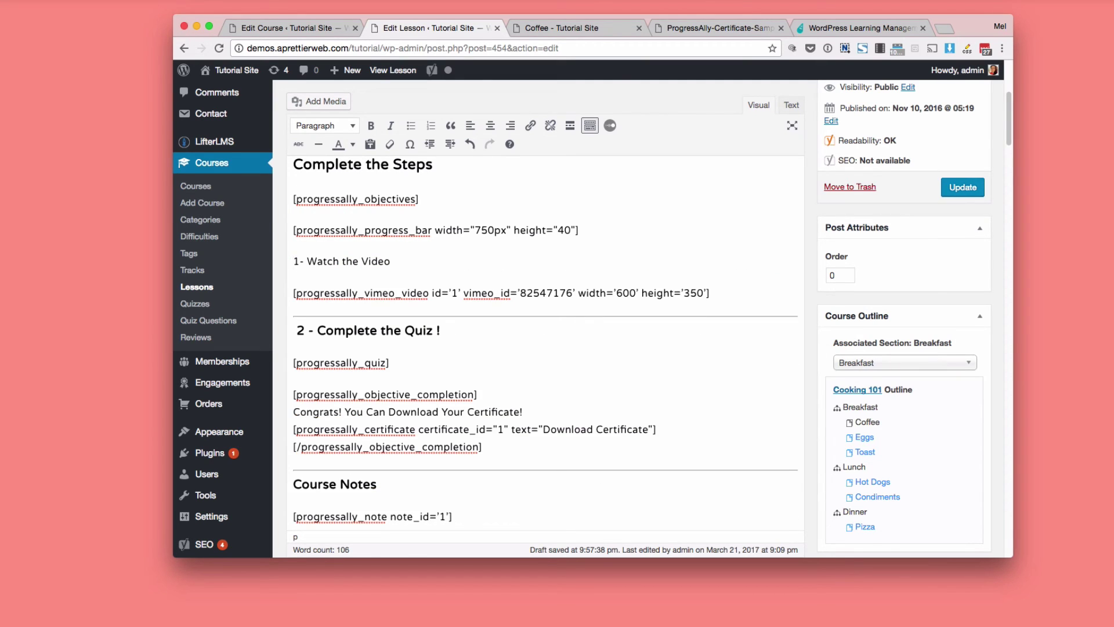
pyautogui.scroll(-1, 370, 379)
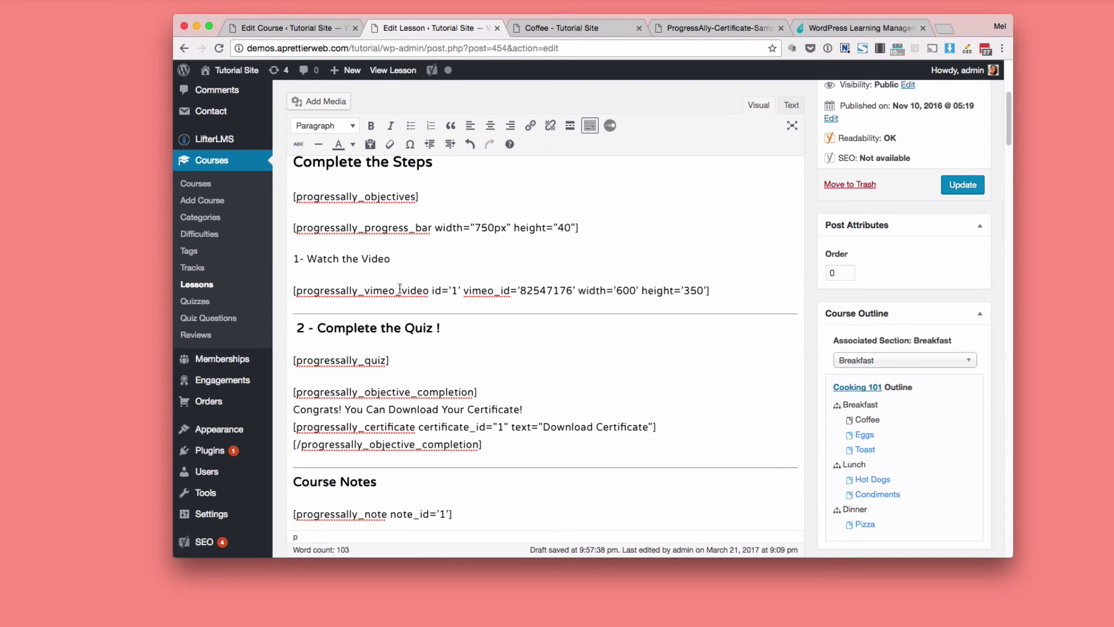
pyautogui.scroll(-10, 400, 288)
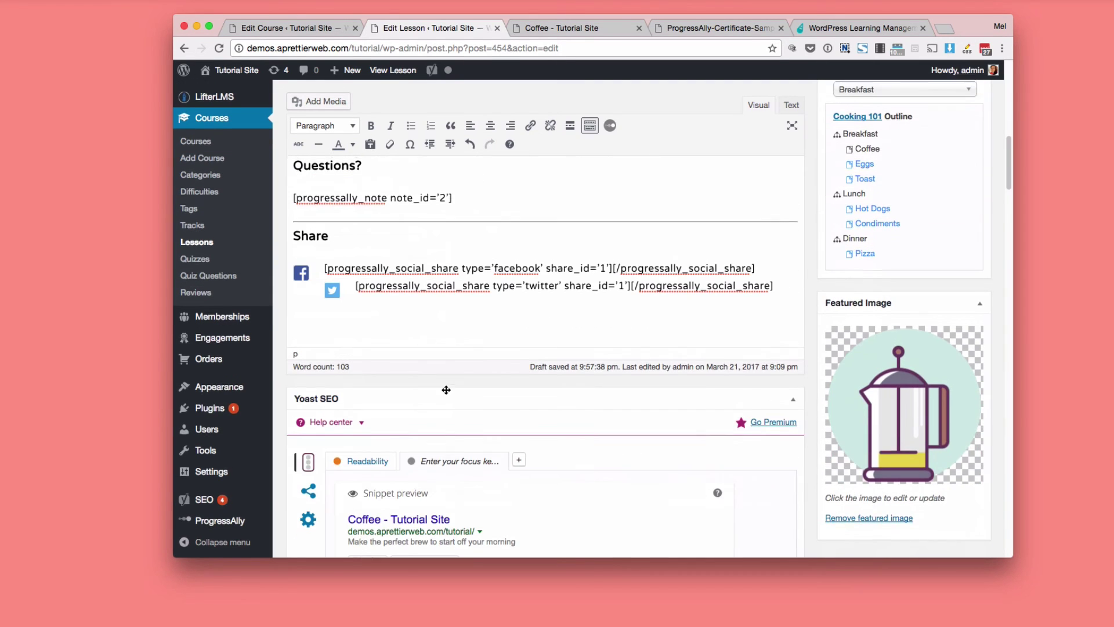
pyautogui.scroll(1, 445, 389)
pyautogui.scroll(3, 388, 356)
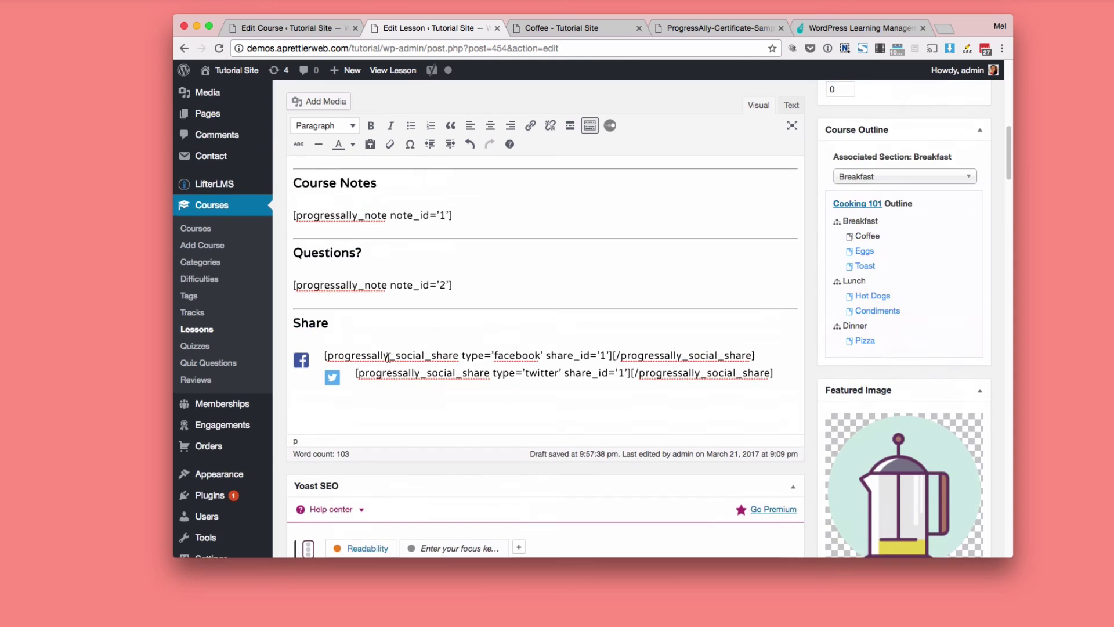
pyautogui.scroll(10, 388, 356)
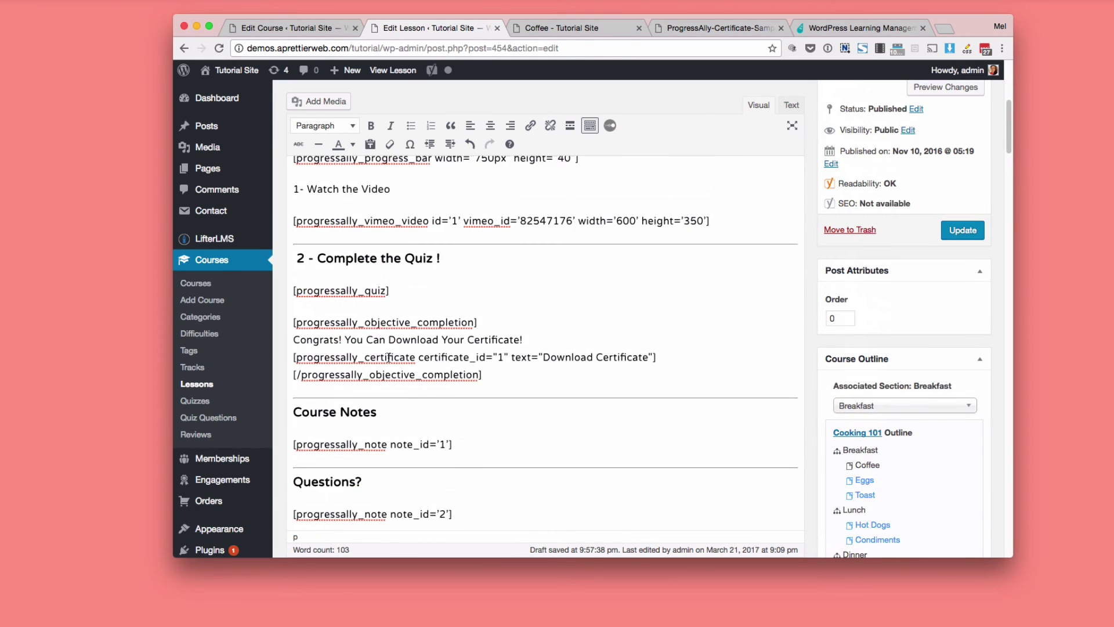
pyautogui.scroll(2, 388, 356)
pyautogui.scroll(-5, 412, 371)
pyautogui.scroll(1, 437, 386)
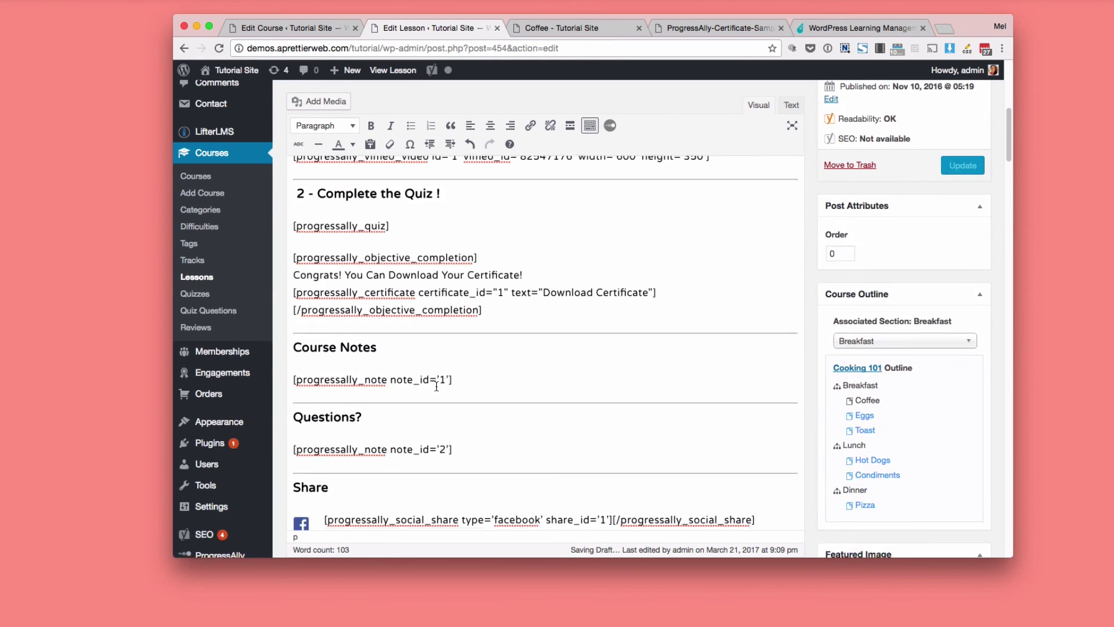
pyautogui.scroll(-3, 436, 386)
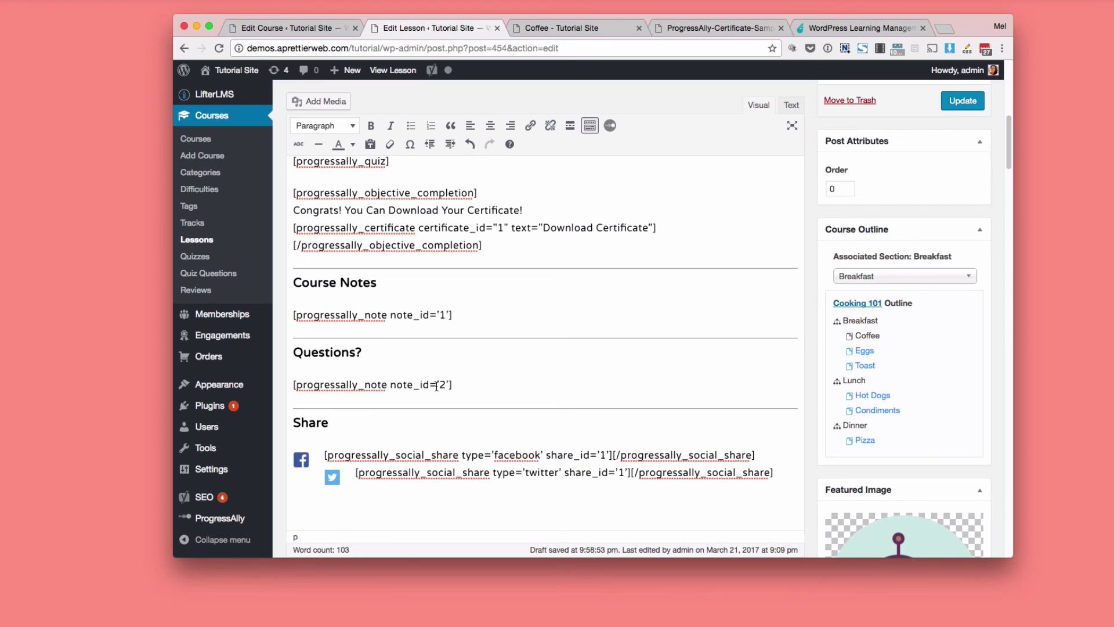